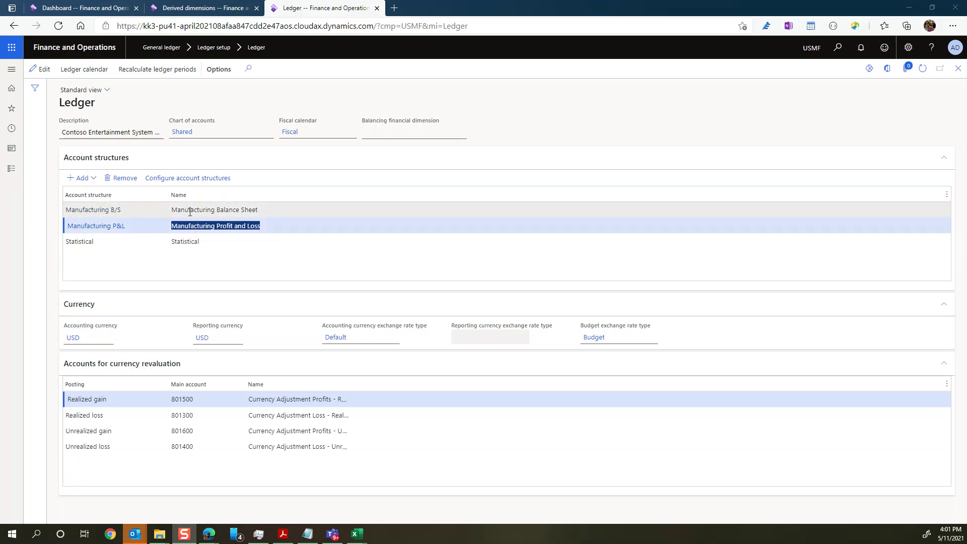
- Open the Manufacturing P&L account structure to review its MainAccount, BusinessUnit, Department, CostCenter and ItemGroup segments
{"action": "left_click", "coordinate": [199, 226]}
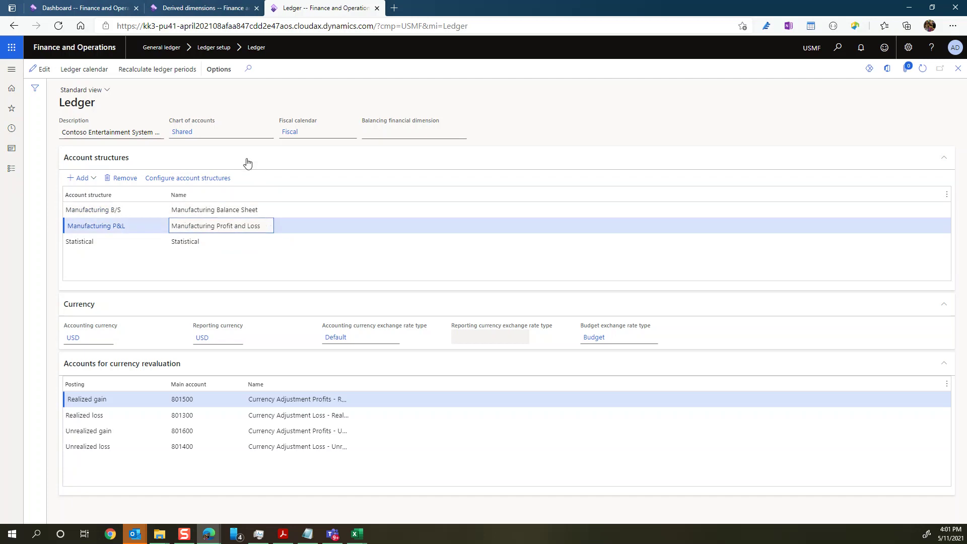
{"action": "left_click", "coordinate": [186, 180]}
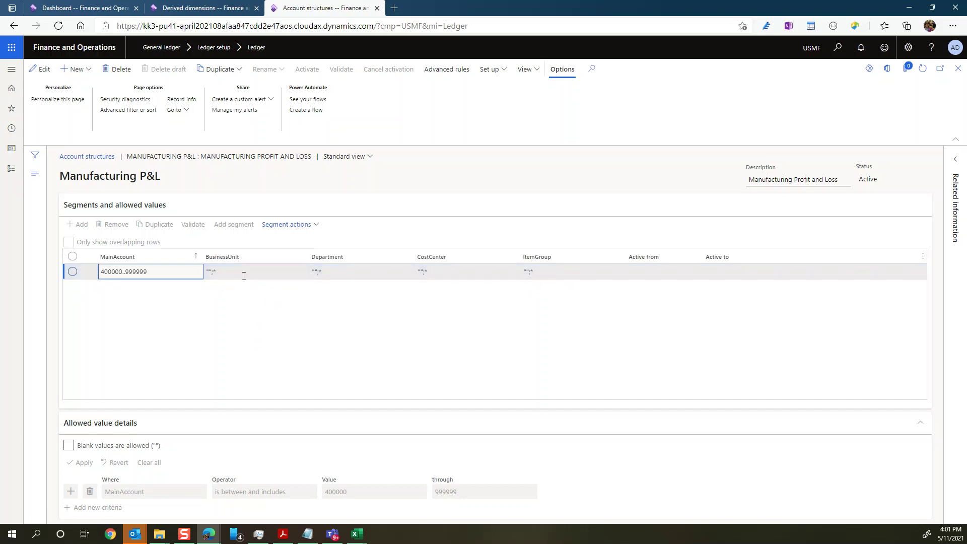
{"action": "left_click", "coordinate": [54, 11]}
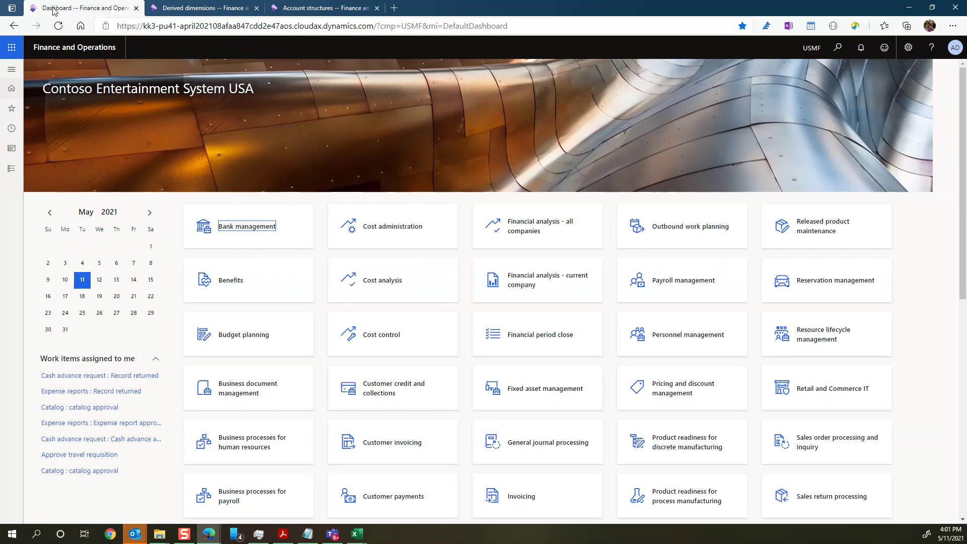
- Close the extra Derived dimensions browser tab and return to the dashboard
{"action": "left_click", "coordinate": [263, 11]}
{"action": "left_click", "coordinate": [272, 8]}
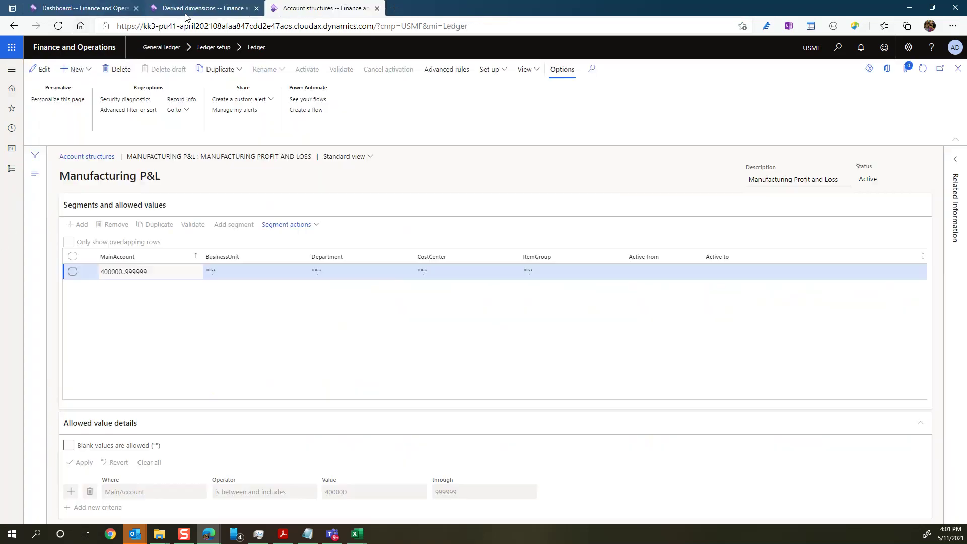
{"action": "middle_click", "coordinate": [185, 16]}
{"action": "left_click", "coordinate": [86, 10]}
- Go to the General ledger module and its Financial dimensions setup
{"action": "left_click", "coordinate": [12, 168]}
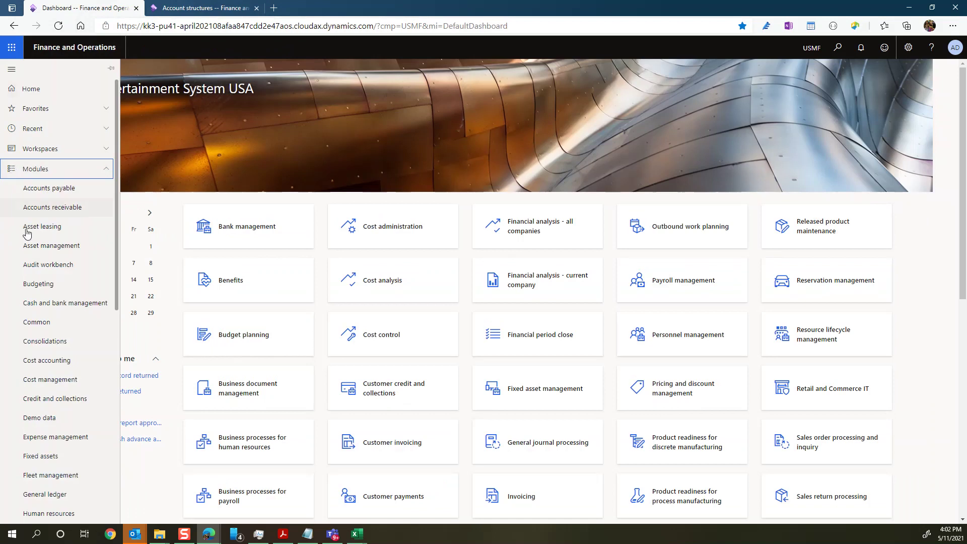
{"action": "scroll", "coordinate": [46, 302], "scroll_direction": "down", "scroll_amount": 4}
{"action": "left_click", "coordinate": [46, 297]}
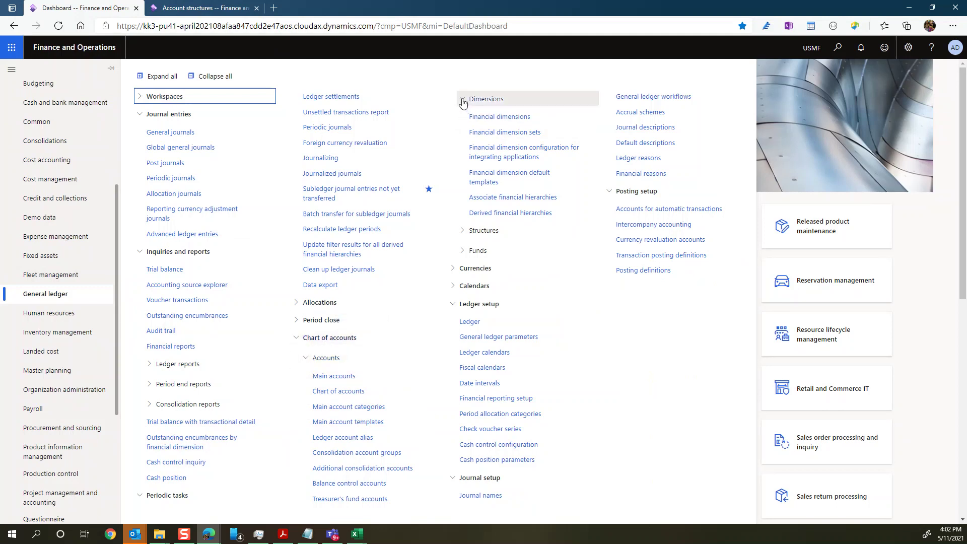
{"action": "left_click", "coordinate": [499, 121]}
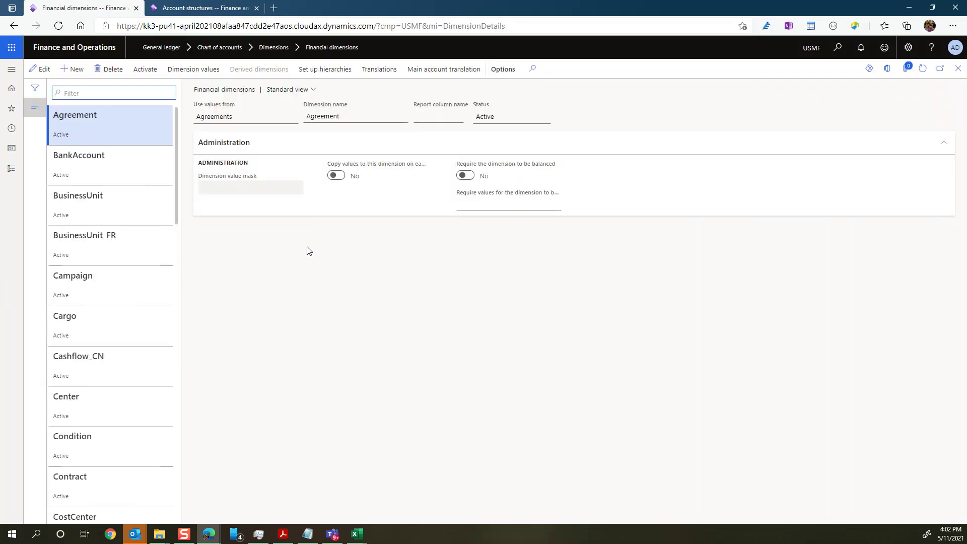
- Review the BusinessUnit dimension's values 001–082, then return to Financial dimensions
{"action": "left_click", "coordinate": [125, 197]}
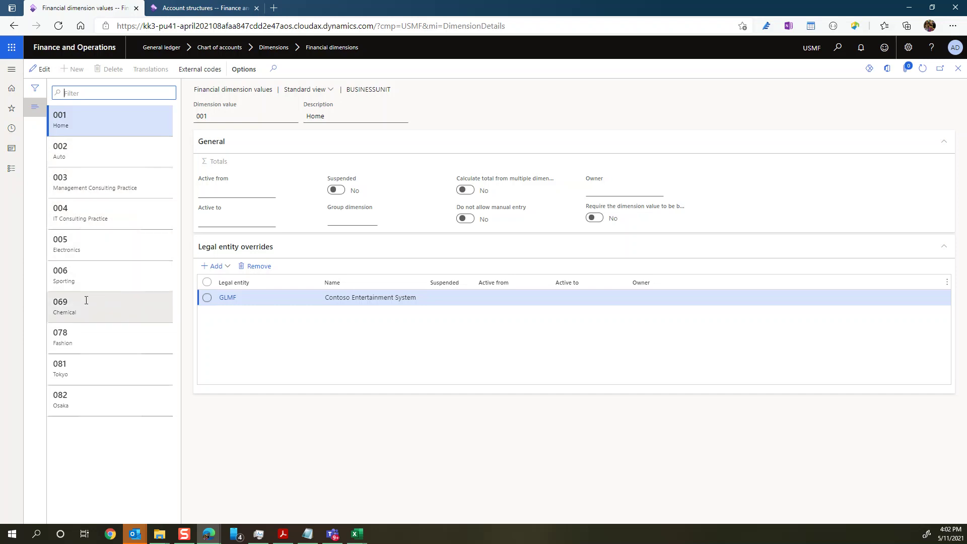
{"action": "left_click", "coordinate": [958, 69]}
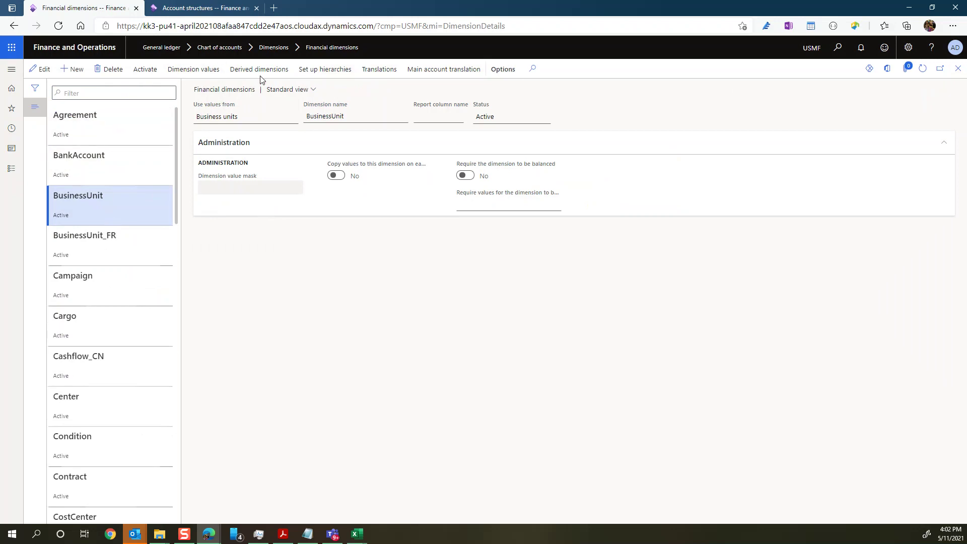
- Open Derived dimensions for BusinessUnit and glance at its value list without choosing one
{"action": "left_click", "coordinate": [259, 69]}
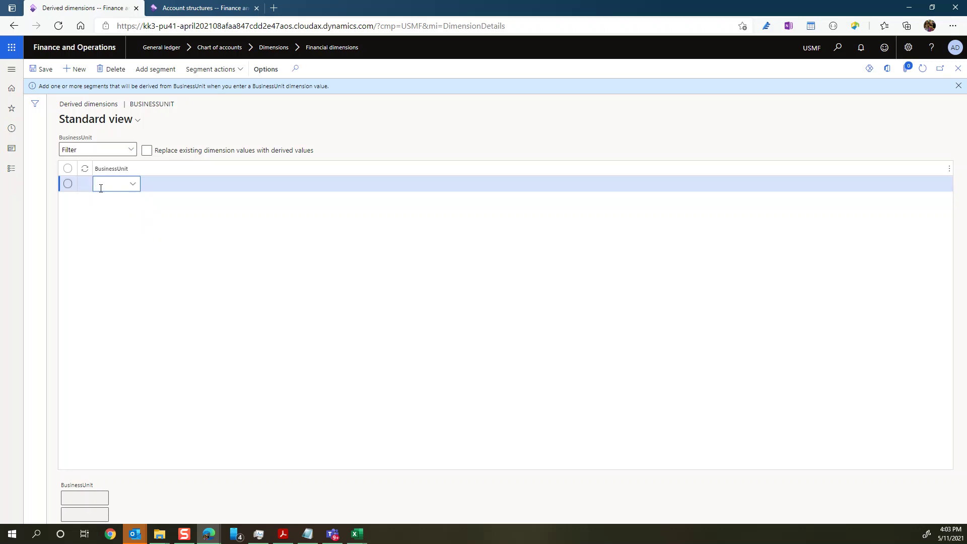
{"action": "left_click", "coordinate": [135, 189]}
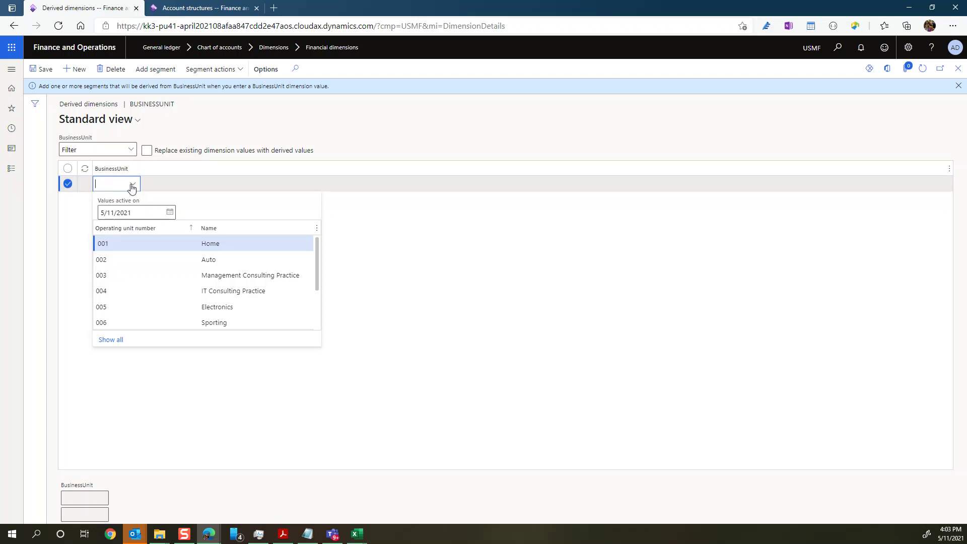
{"action": "left_click", "coordinate": [174, 182]}
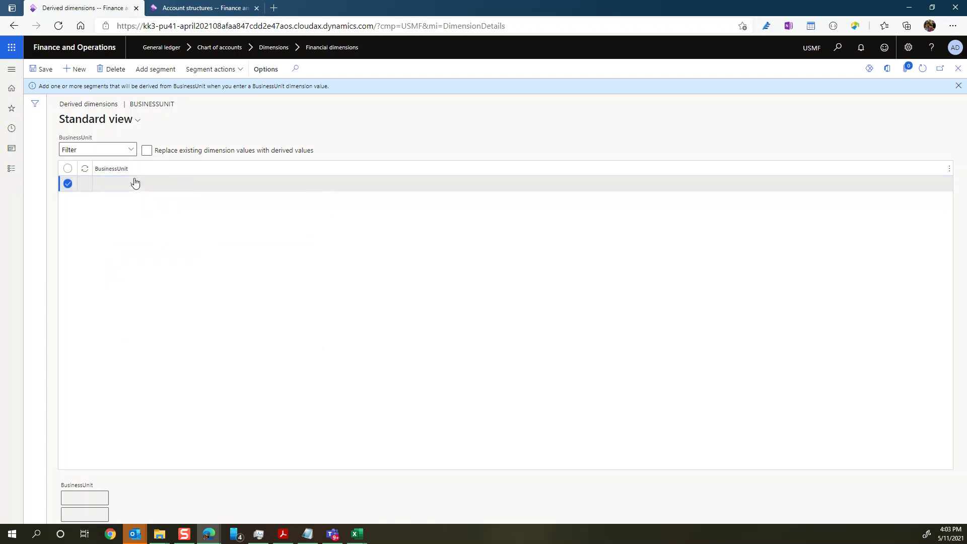
- Add Department as a derived segment next to BusinessUnit
{"action": "left_click", "coordinate": [151, 71]}
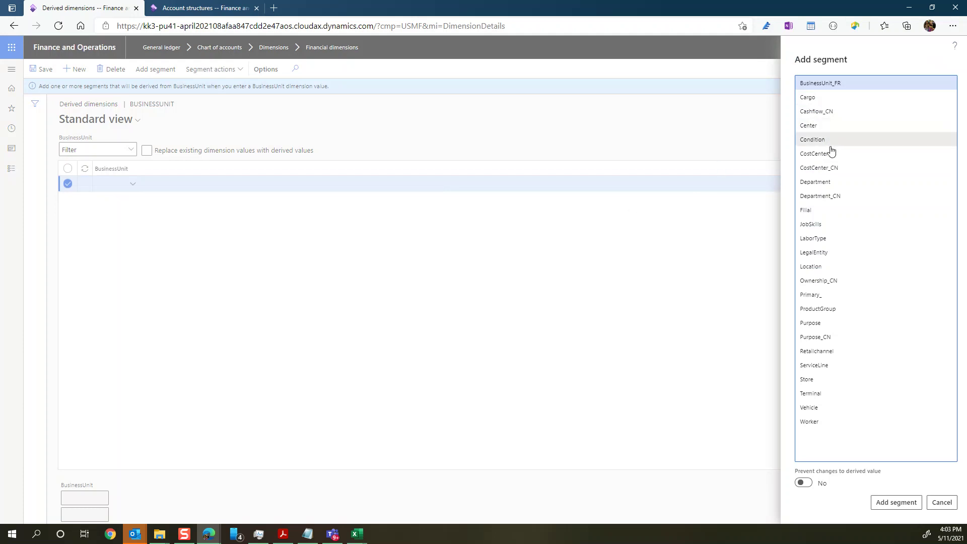
{"action": "left_click", "coordinate": [818, 184]}
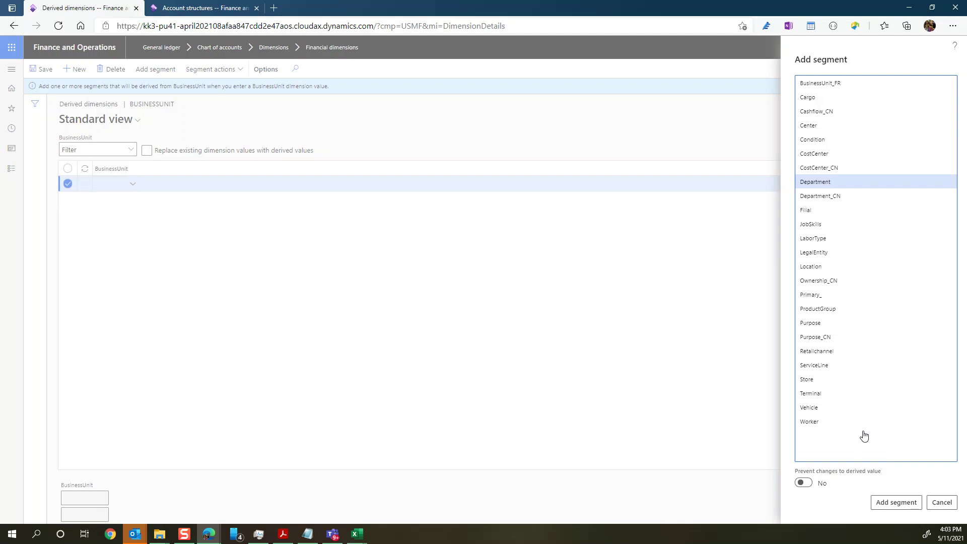
{"action": "left_click", "coordinate": [871, 502]}
{"action": "left_click", "coordinate": [896, 503]}
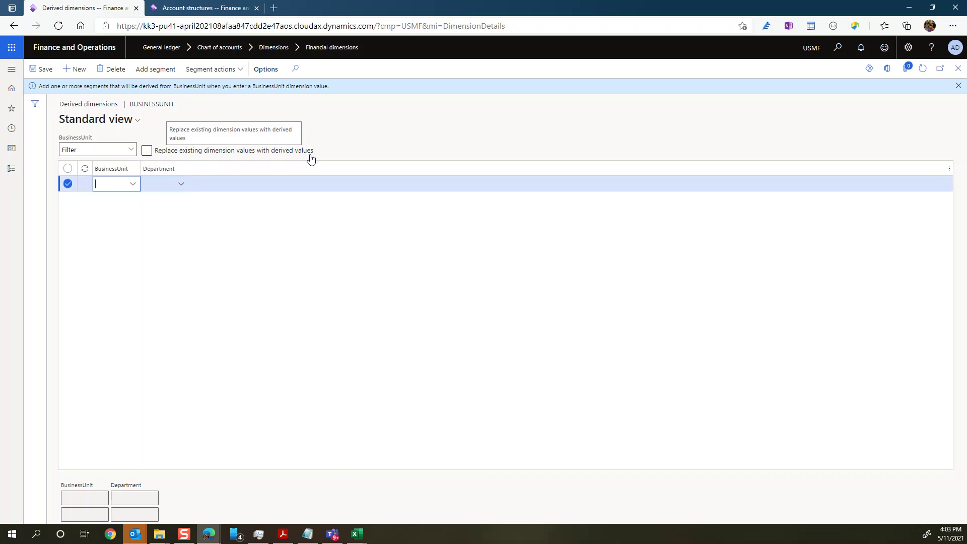
- With replace existing values on, derive Department 023 Operations from BusinessUnit 002 Auto and save
{"action": "left_click", "coordinate": [146, 151]}
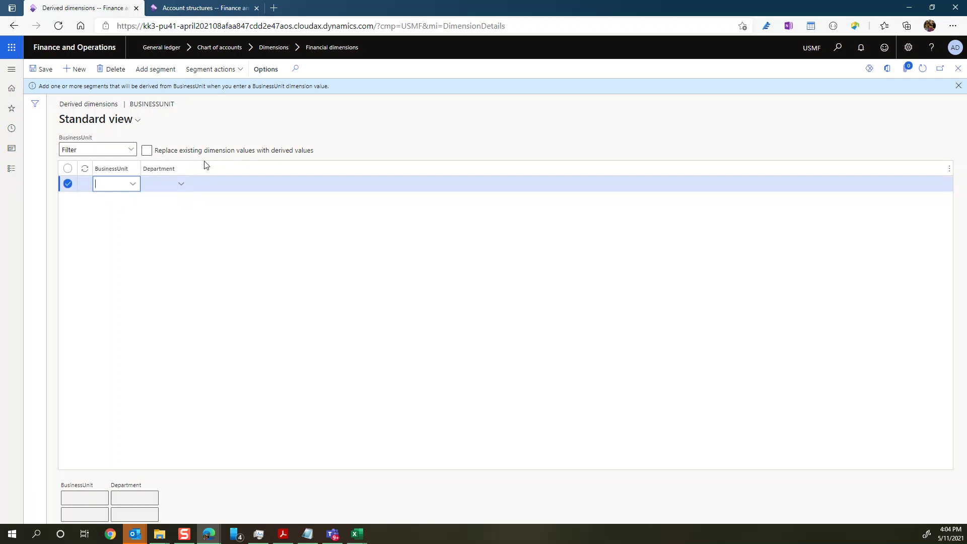
{"action": "left_click", "coordinate": [133, 185]}
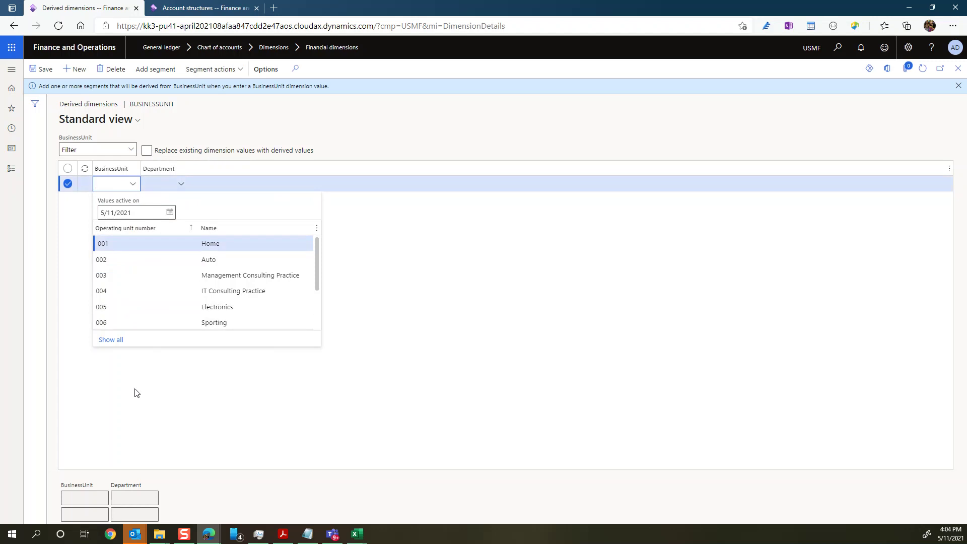
{"action": "left_click", "coordinate": [135, 261]}
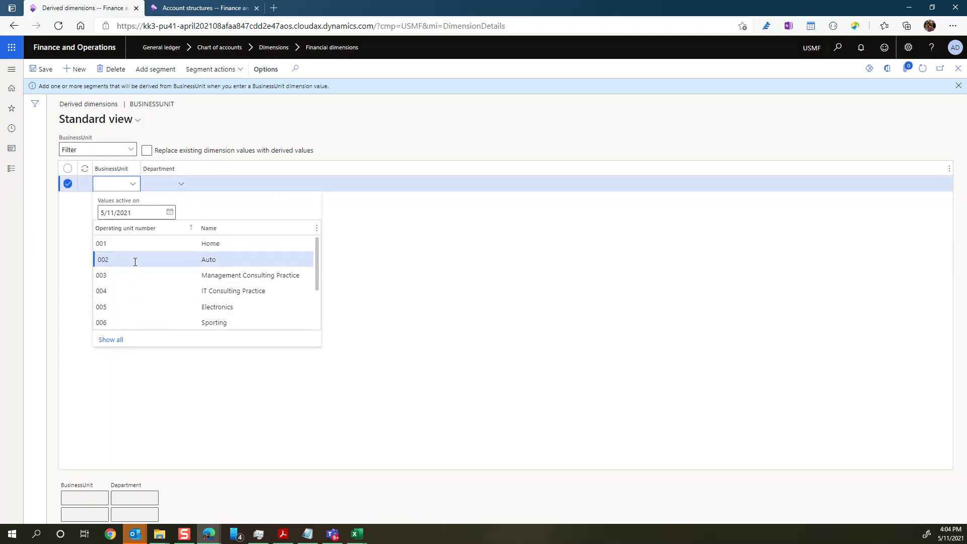
{"action": "left_click", "coordinate": [159, 184]}
{"action": "left_click", "coordinate": [180, 190]}
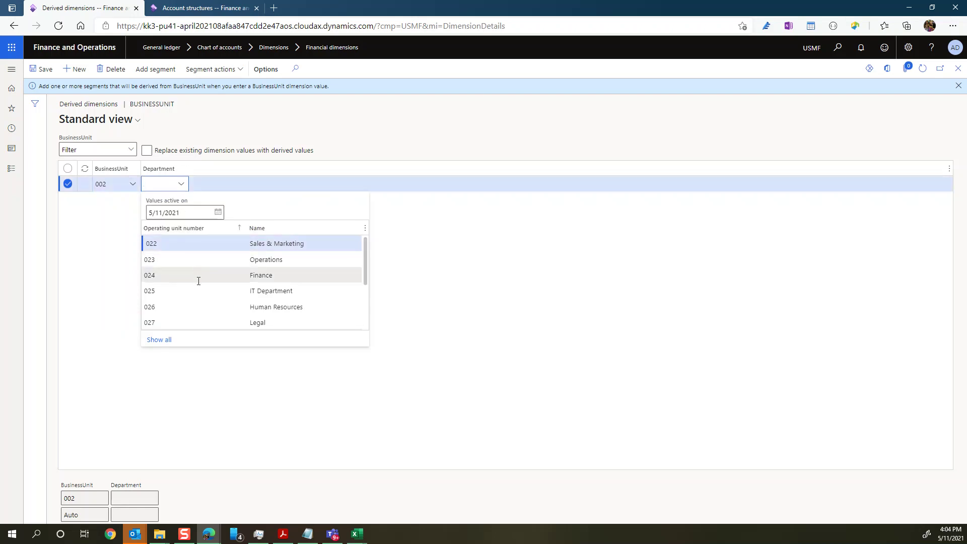
{"action": "left_click", "coordinate": [180, 261]}
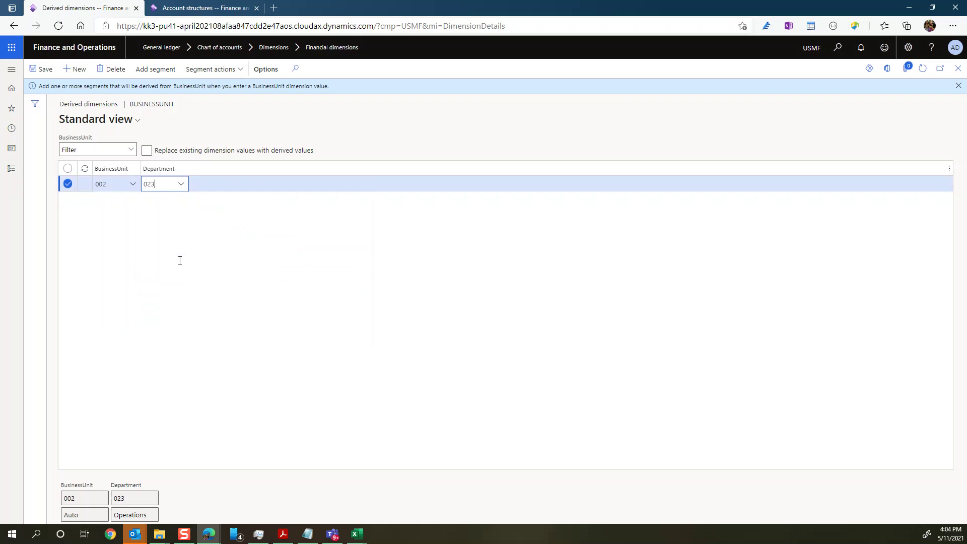
{"action": "left_click", "coordinate": [38, 69]}
{"action": "right_click", "coordinate": [115, 11]}
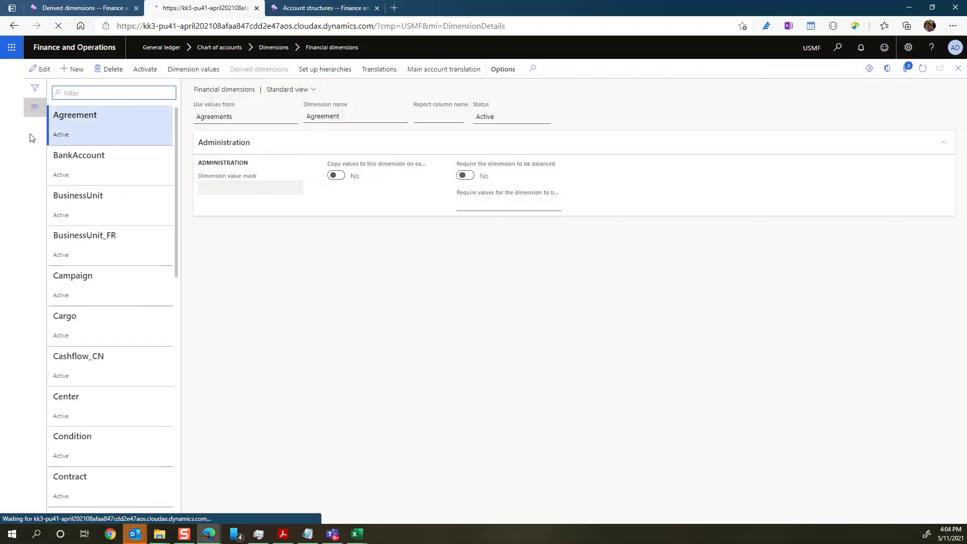
- In the duplicated tab, navigate to General ledger's list of not-posted General journals
{"action": "left_click", "coordinate": [958, 68]}
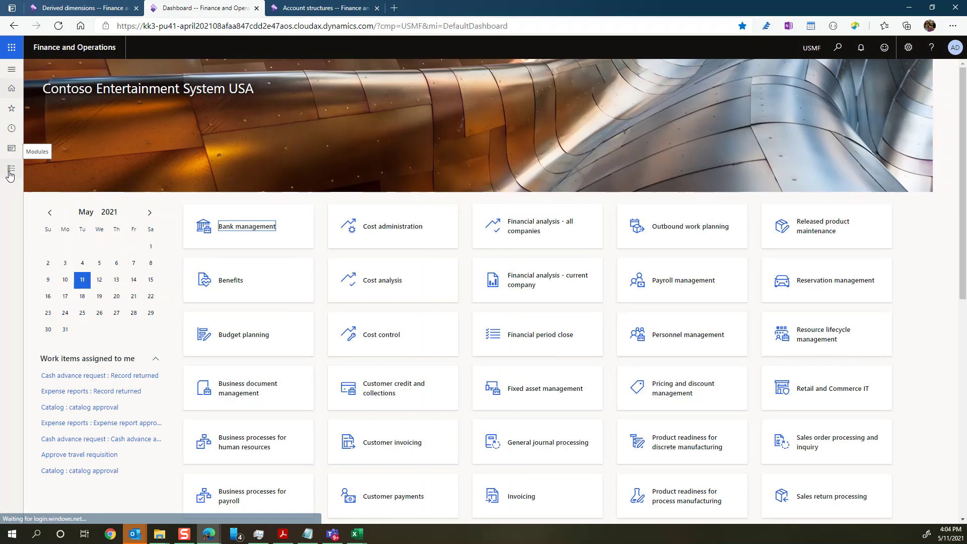
{"action": "left_click", "coordinate": [10, 170]}
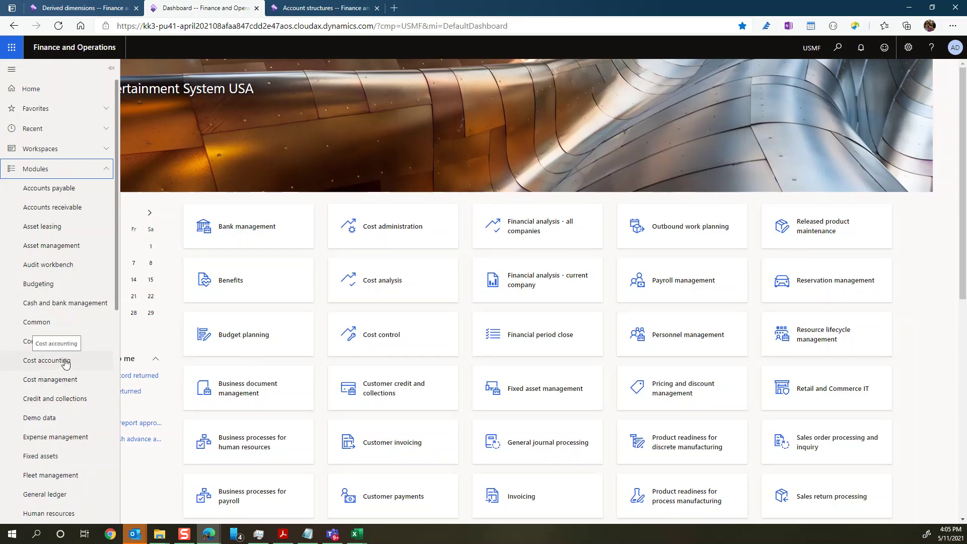
{"action": "left_click", "coordinate": [89, 8]}
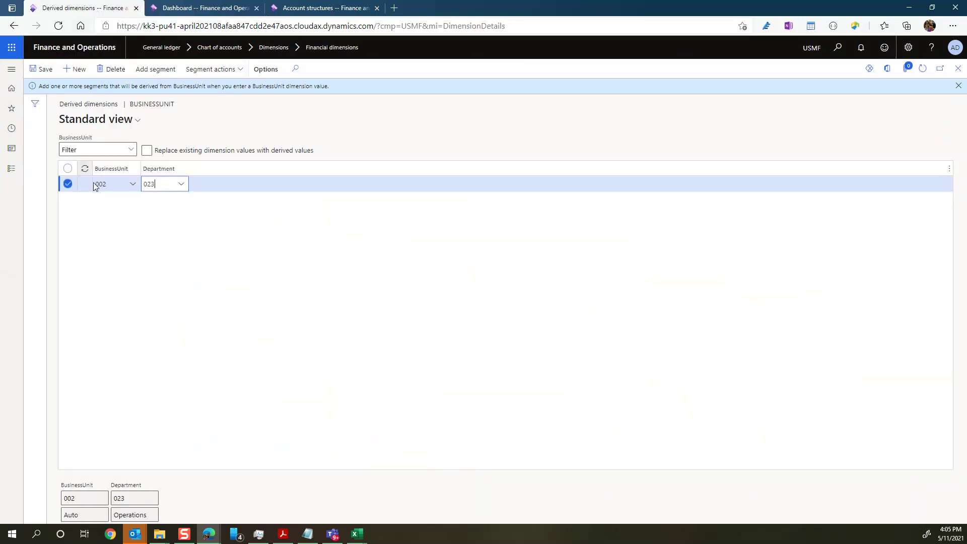
{"action": "left_click", "coordinate": [204, 9]}
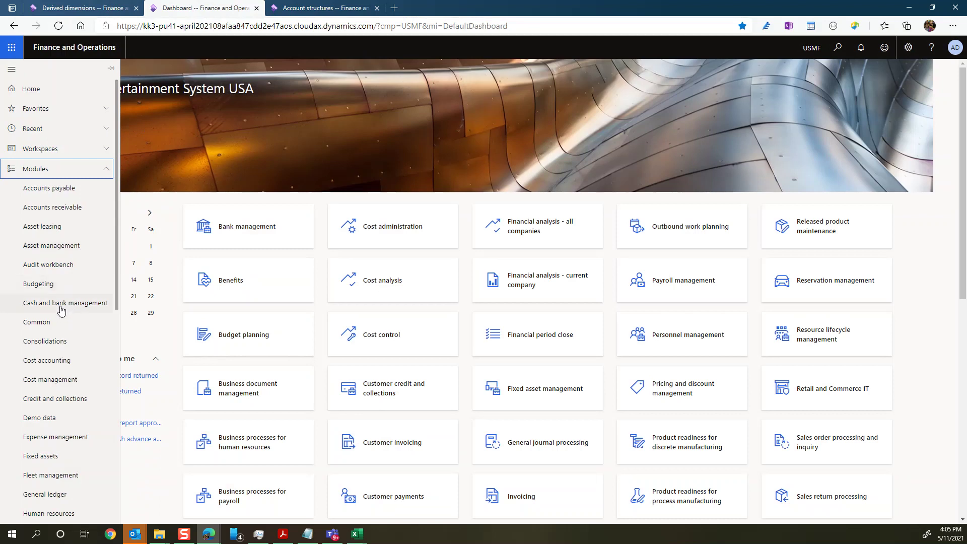
{"action": "scroll", "coordinate": [62, 313], "scroll_direction": "down", "scroll_amount": 2}
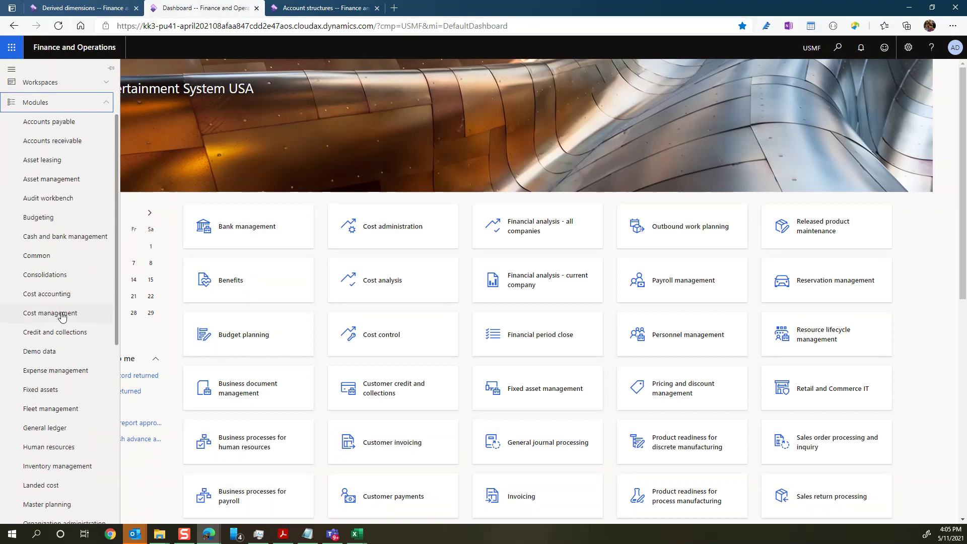
{"action": "left_click", "coordinate": [50, 427]}
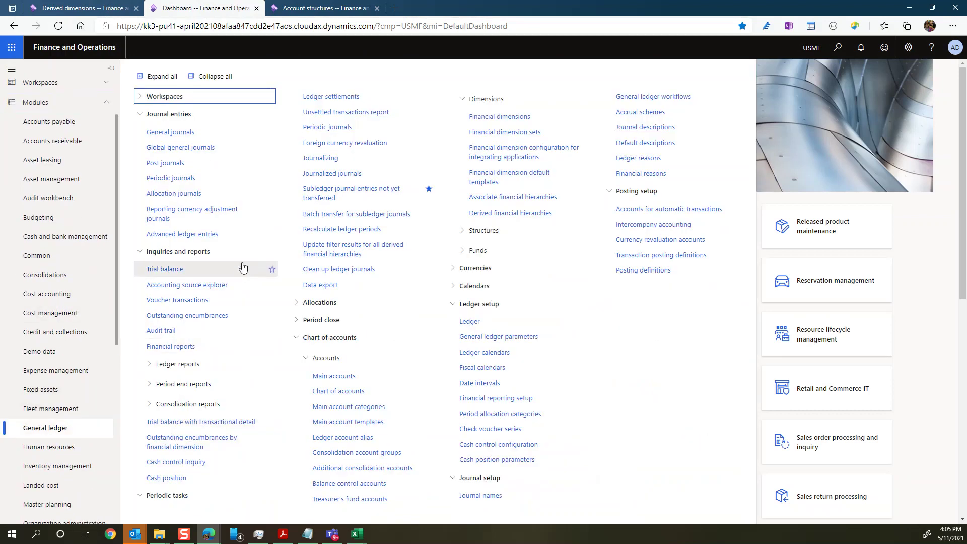
{"action": "key", "text": "Escape"}
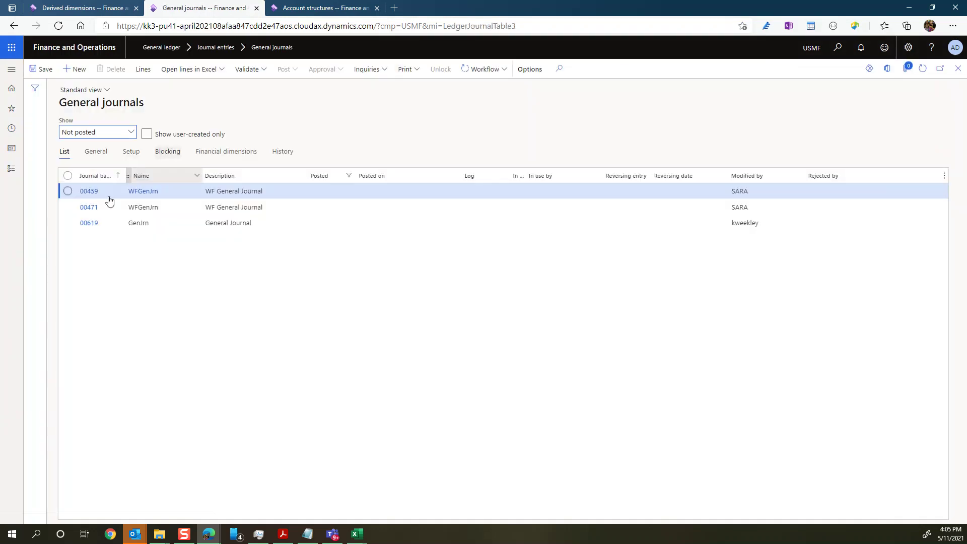
- Create new journal 00629 with name GenJrn and open its voucher lines
{"action": "left_click", "coordinate": [74, 69]}
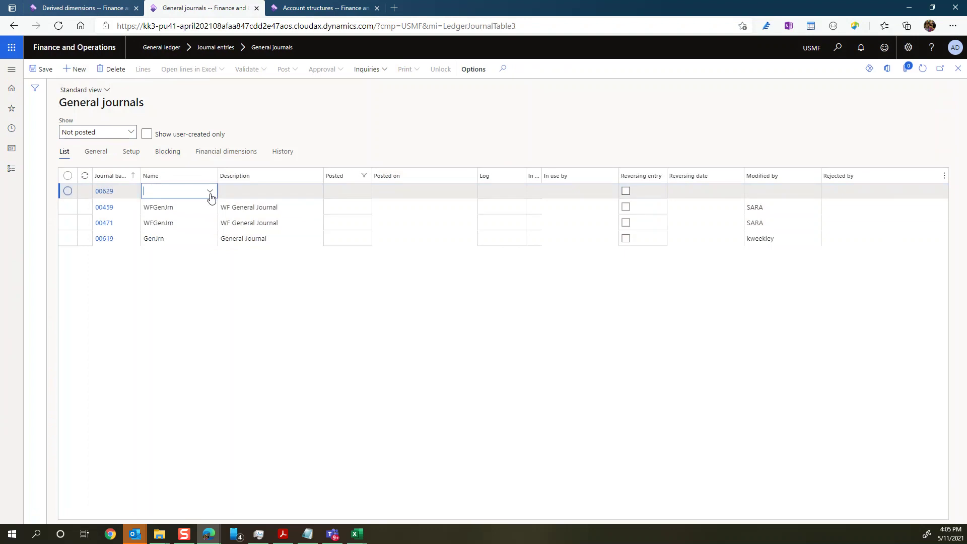
{"action": "left_click", "coordinate": [210, 192]}
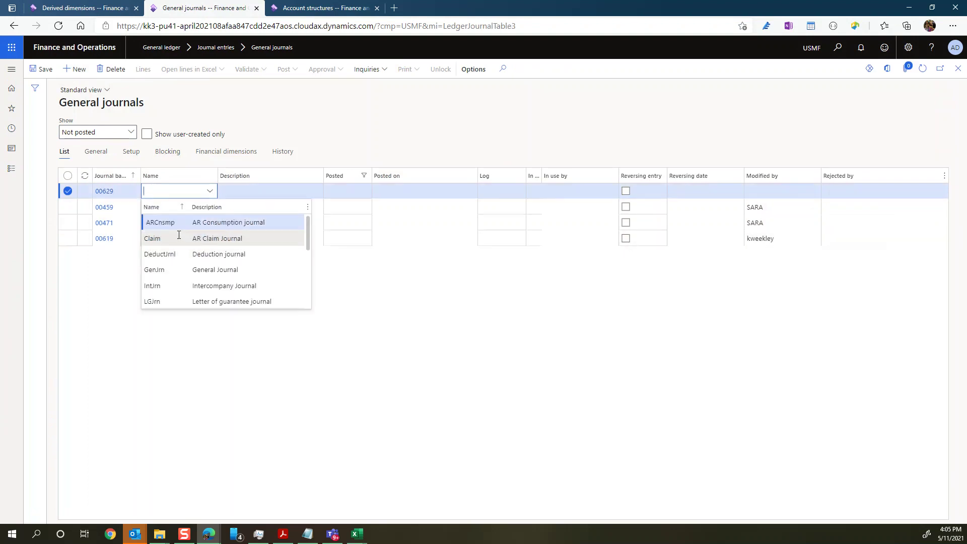
{"action": "left_click", "coordinate": [173, 271]}
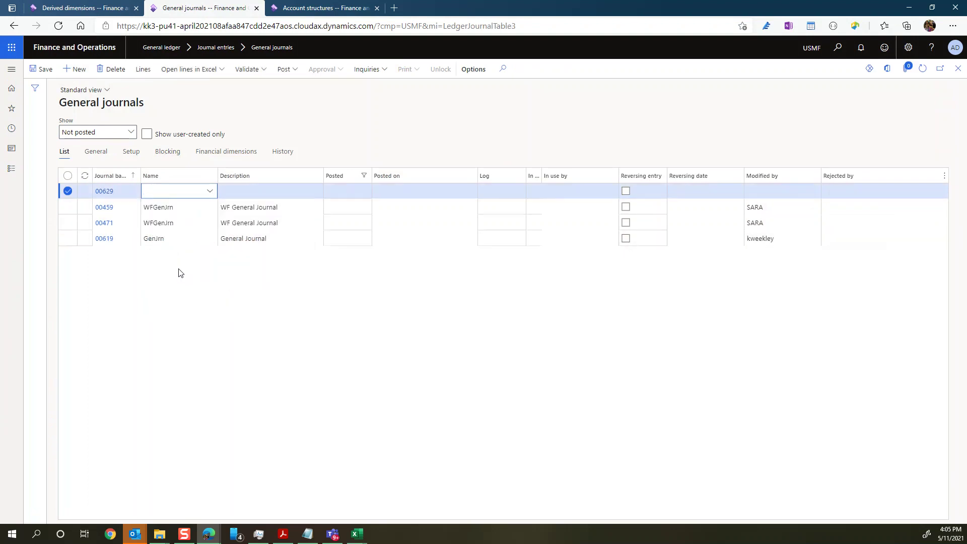
{"action": "left_click", "coordinate": [143, 70]}
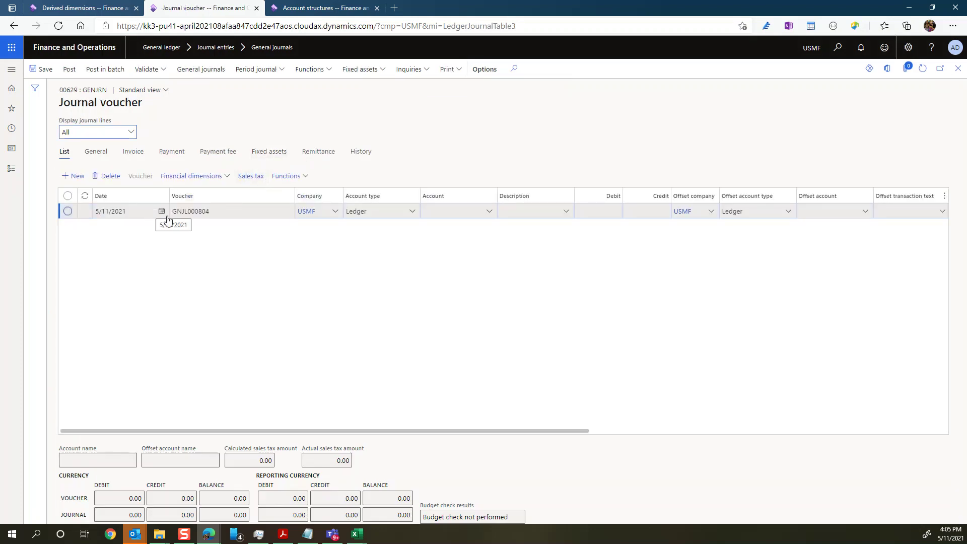
{"action": "left_click", "coordinate": [488, 214]}
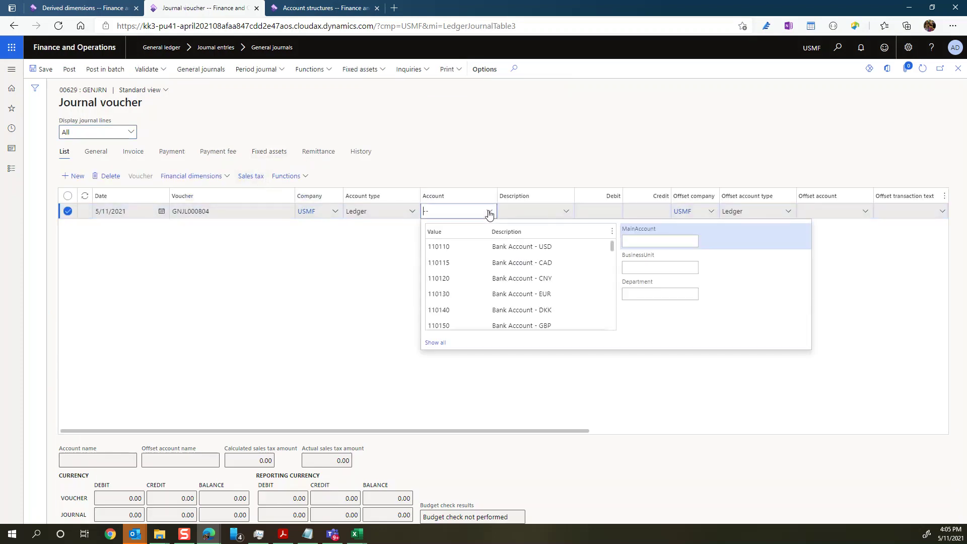
- Set the line account to main account 600170 Purchase Expense with business unit 002
{"action": "left_click", "coordinate": [650, 243]}
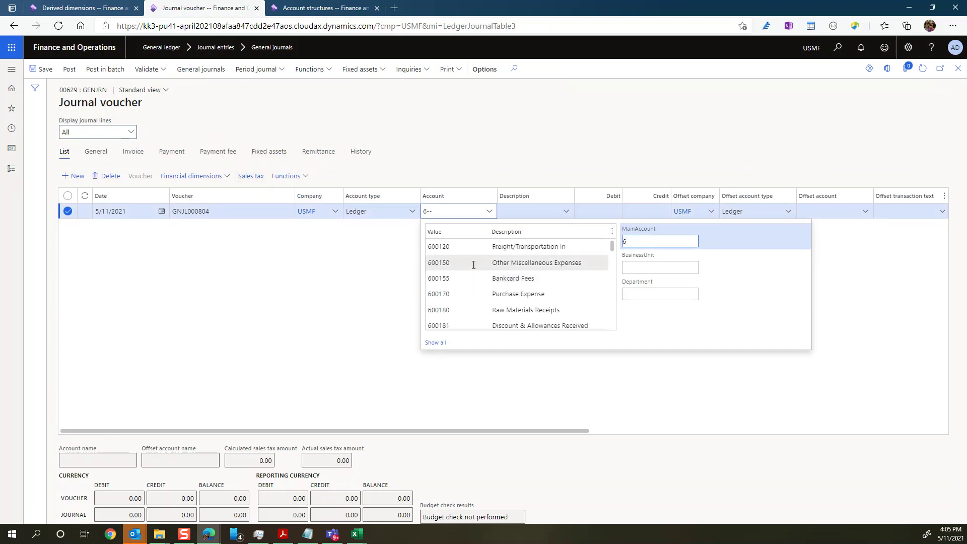
{"action": "left_click", "coordinate": [477, 296]}
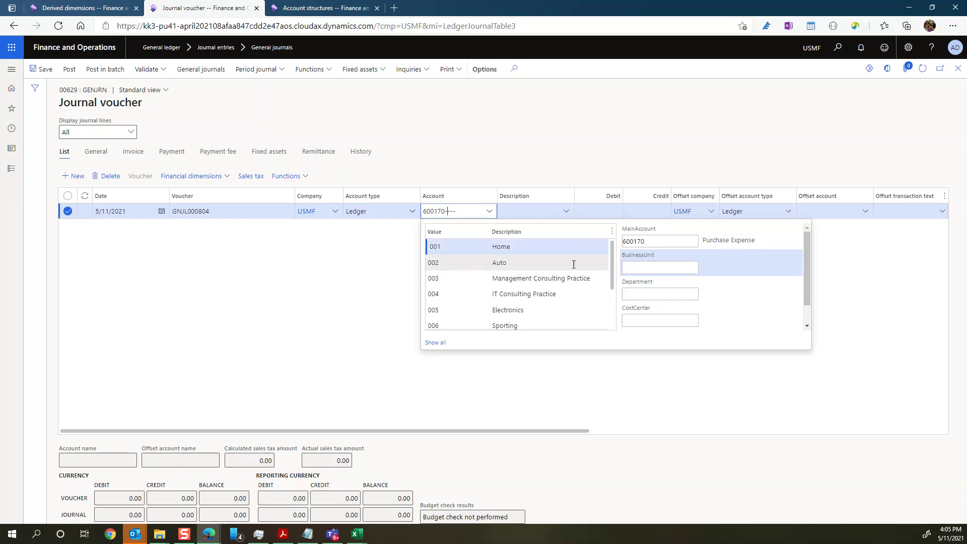
{"action": "left_click", "coordinate": [469, 263]}
{"action": "left_click", "coordinate": [468, 265]}
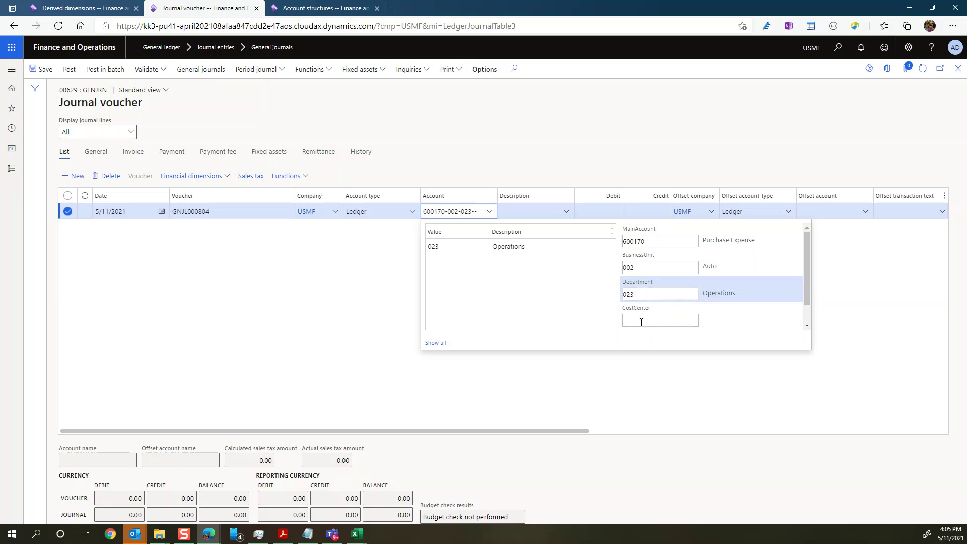
{"action": "left_click", "coordinate": [651, 294]}
{"action": "key", "text": "BackSpace"}
{"action": "key", "text": "BackSpace"}
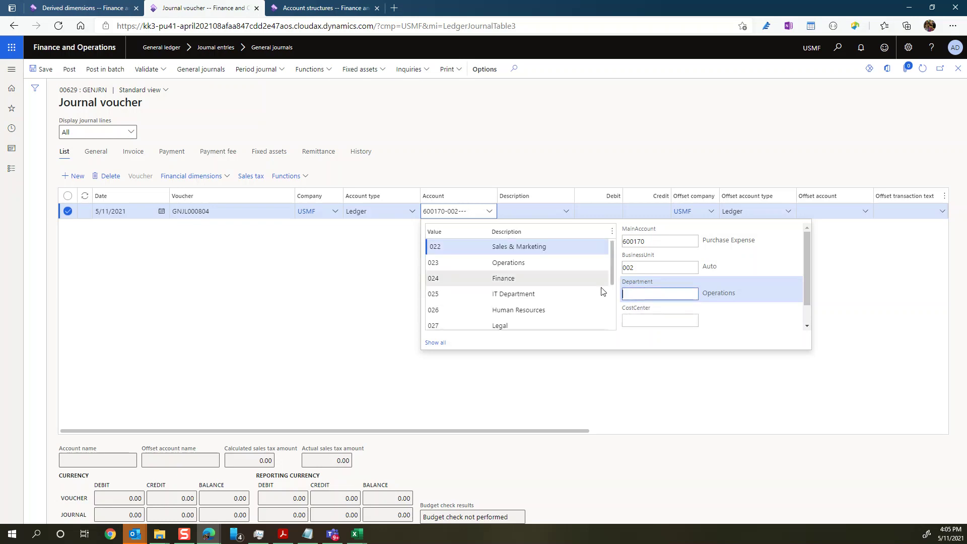
{"action": "left_click", "coordinate": [463, 278]}
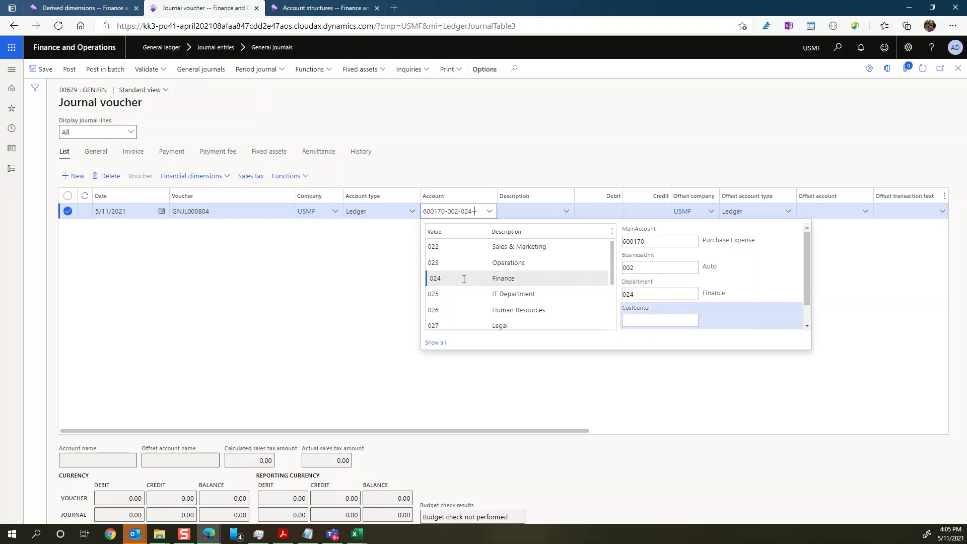
{"action": "left_click", "coordinate": [351, 283]}
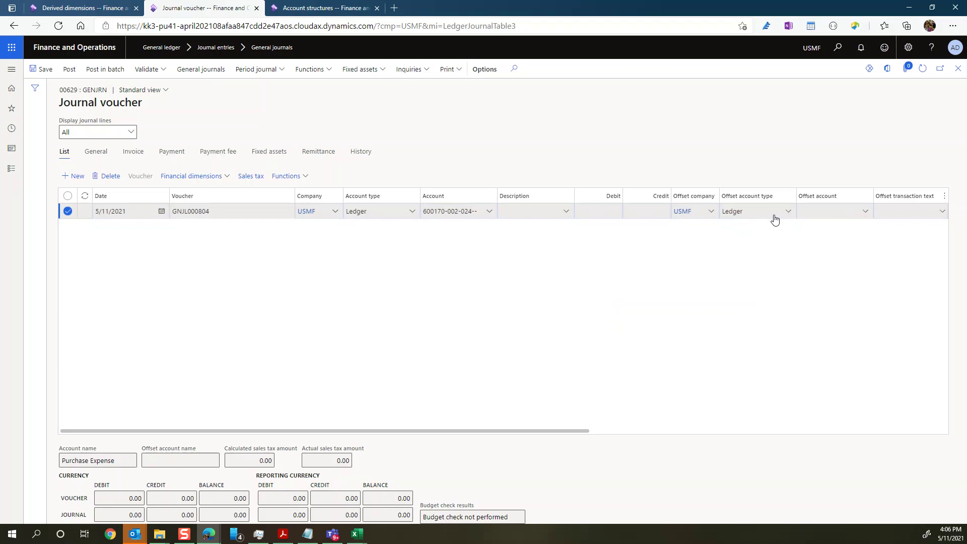
- Set offset account 110180 Petty Cash, debit 500.00, and post the journal
{"action": "left_click", "coordinate": [865, 211]}
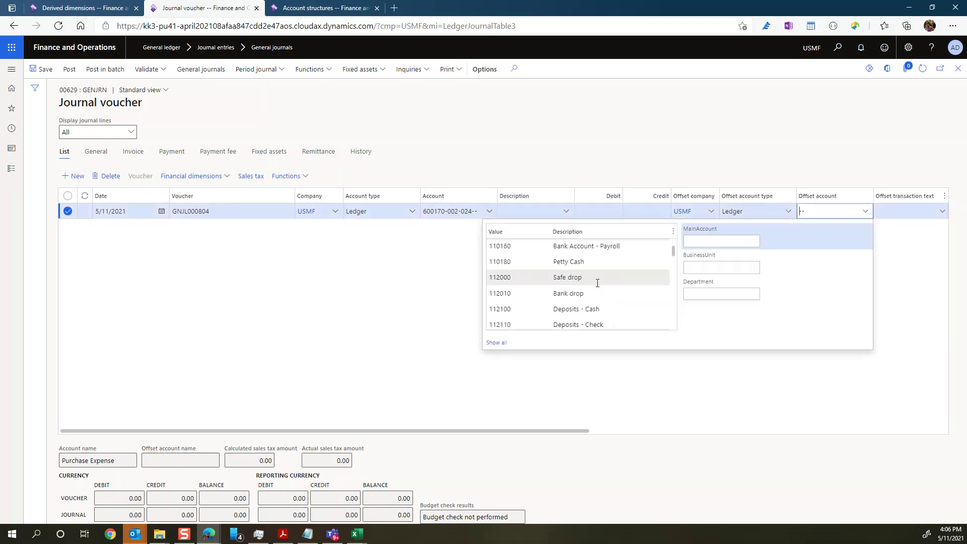
{"action": "left_click", "coordinate": [579, 261]}
{"action": "key", "text": "Tab"}
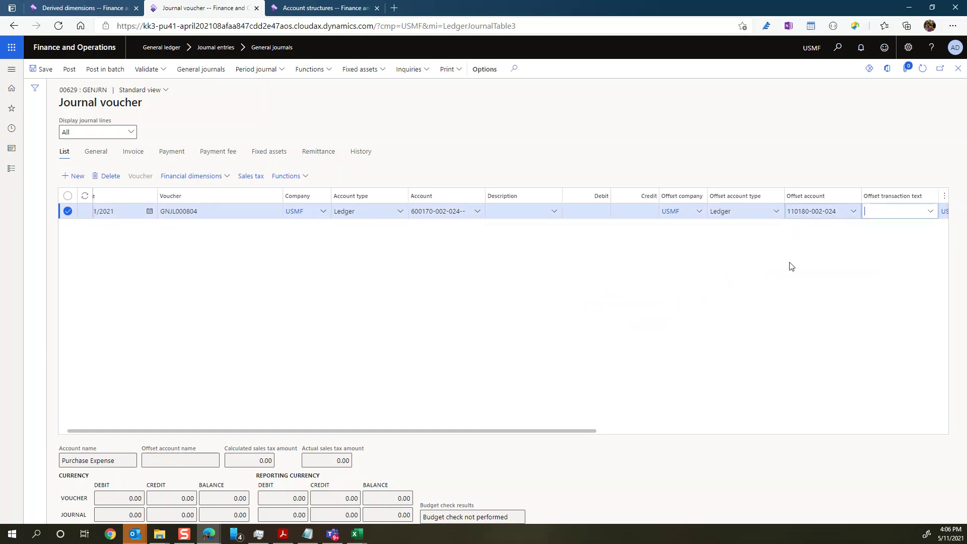
{"action": "left_click", "coordinate": [585, 211]}
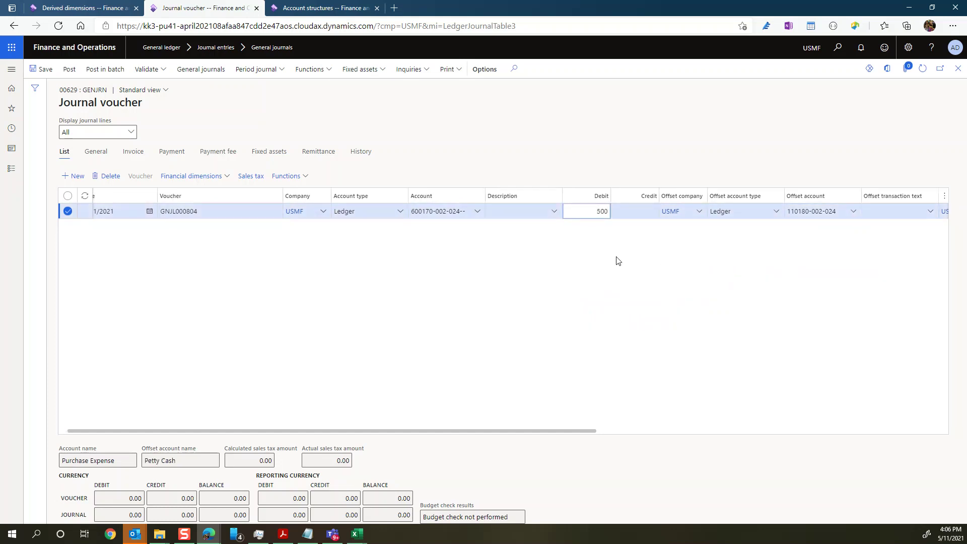
{"action": "key", "text": "Tab"}
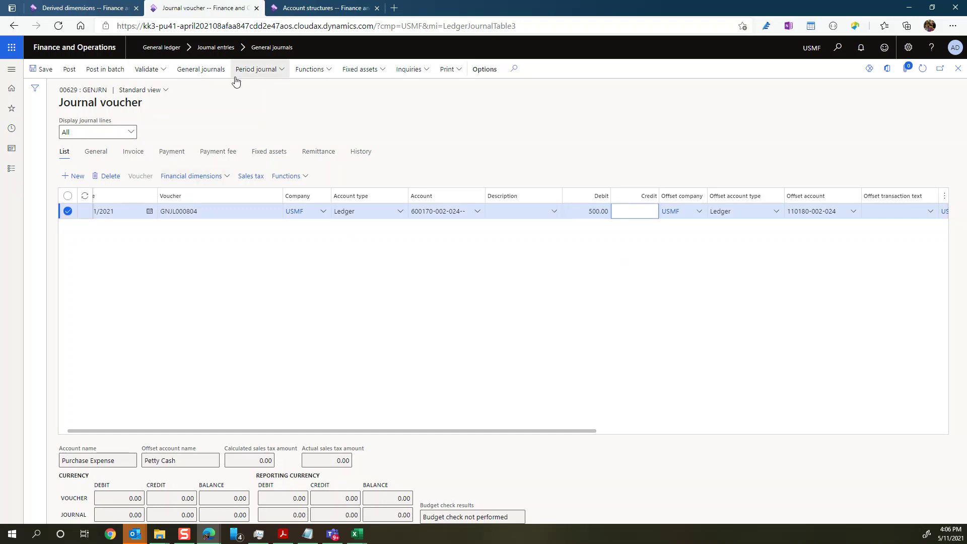
{"action": "left_click", "coordinate": [68, 69]}
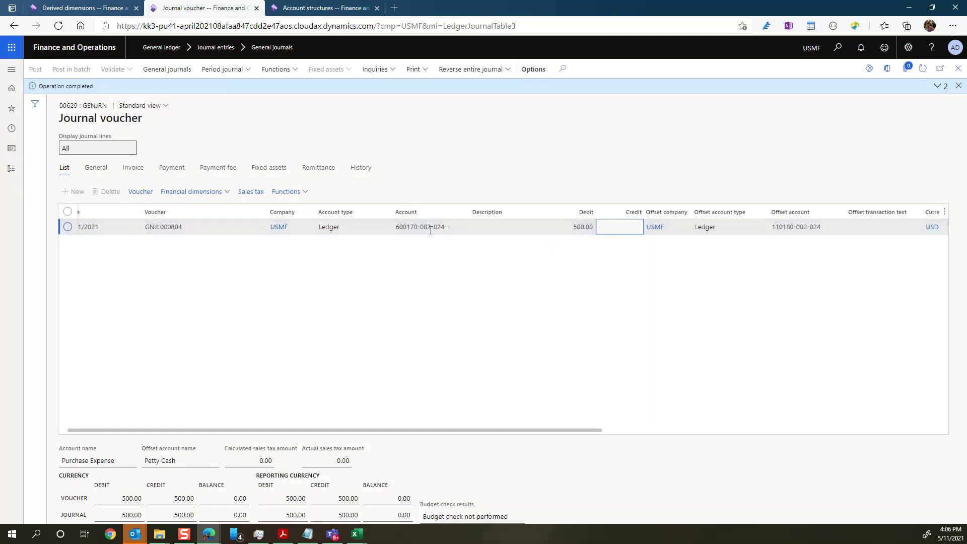
{"action": "left_click", "coordinate": [63, 12]}
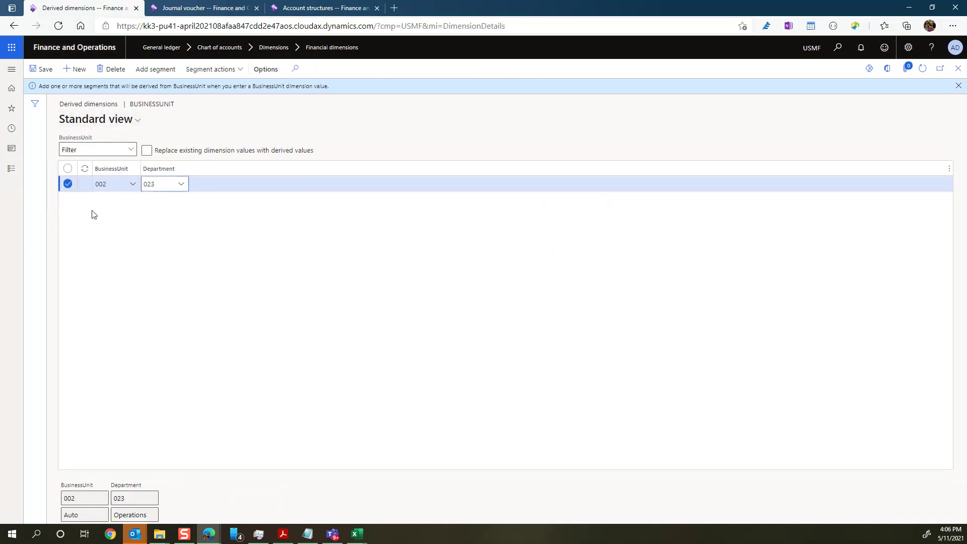
- Add a derivation row mapping business unit 005 Electronics to department 025 IT Department
{"action": "left_click", "coordinate": [75, 69]}
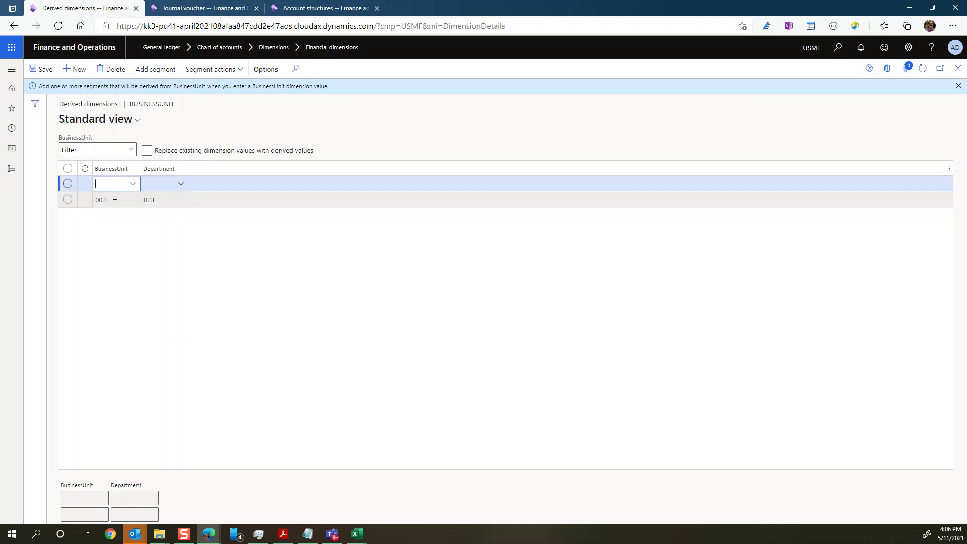
{"action": "left_click", "coordinate": [132, 184]}
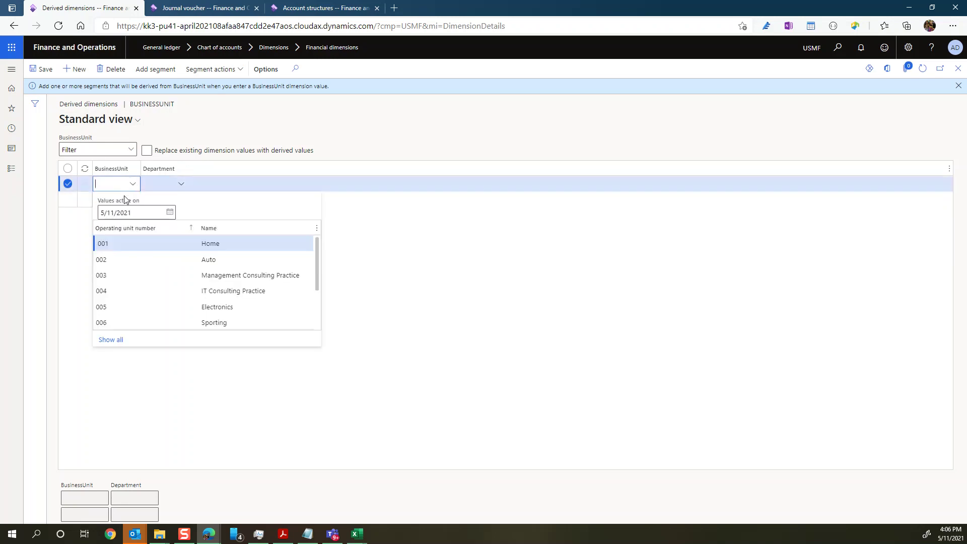
{"action": "left_click", "coordinate": [134, 307]}
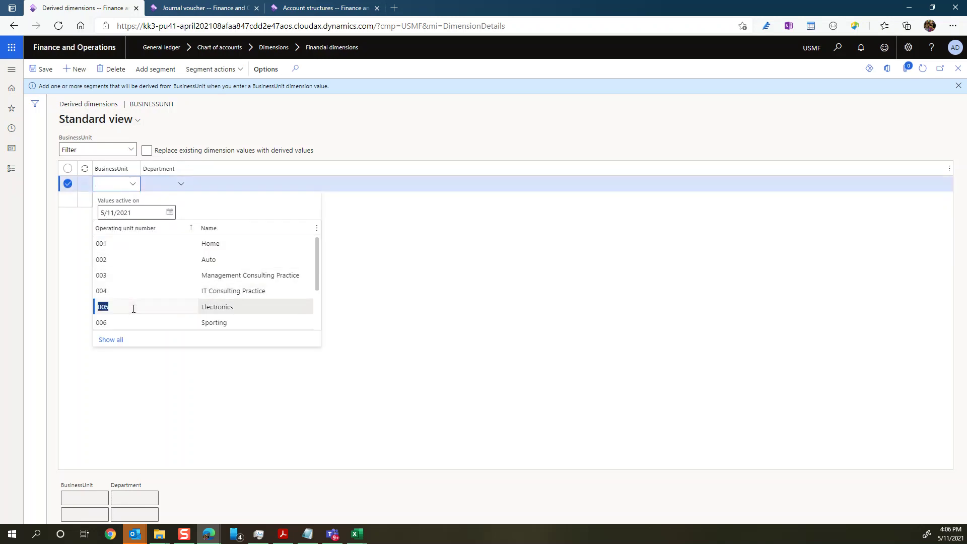
{"action": "left_click", "coordinate": [169, 184]}
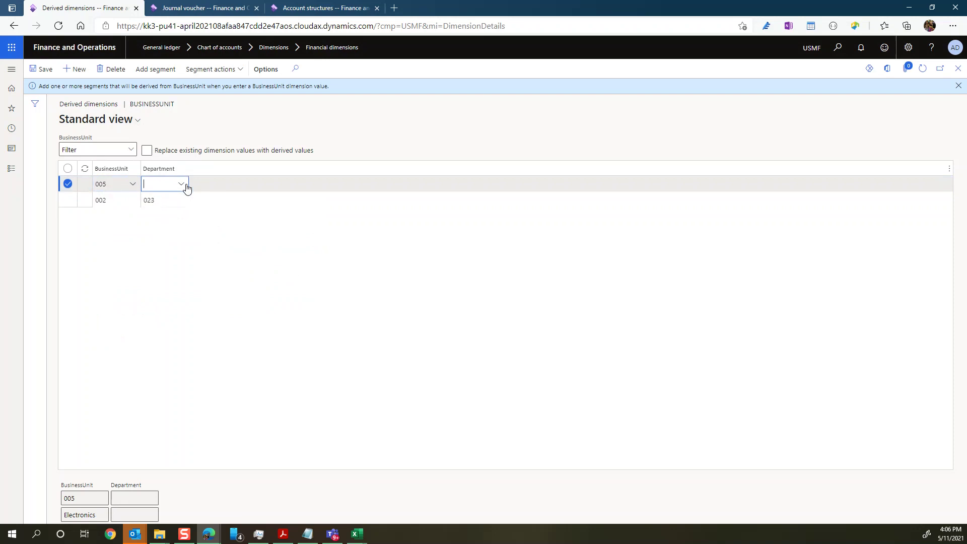
{"action": "left_click", "coordinate": [186, 186]}
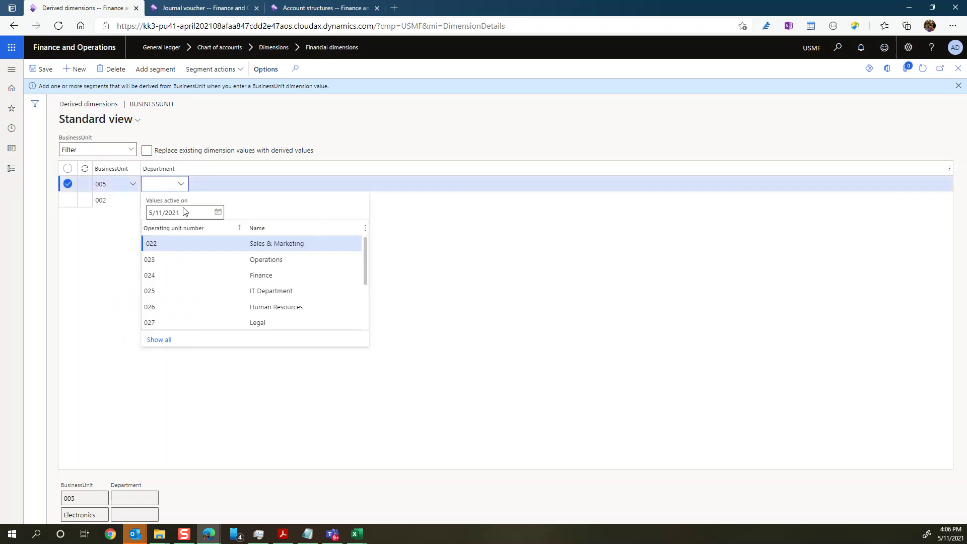
{"action": "left_click", "coordinate": [191, 294]}
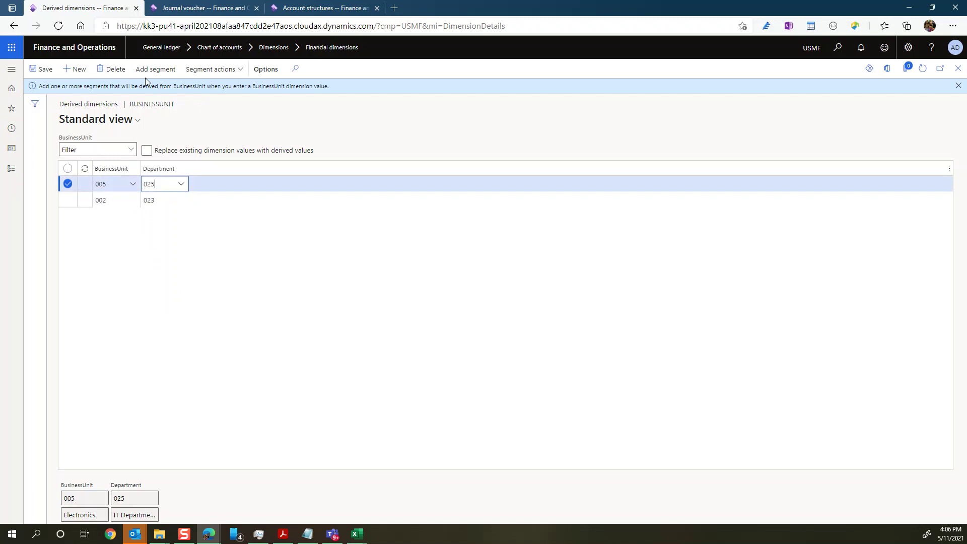
- Turn on 'Replace existing dimension values with derived values' for the derived dimensions
{"action": "left_click", "coordinate": [147, 151]}
{"action": "left_click", "coordinate": [147, 151]}
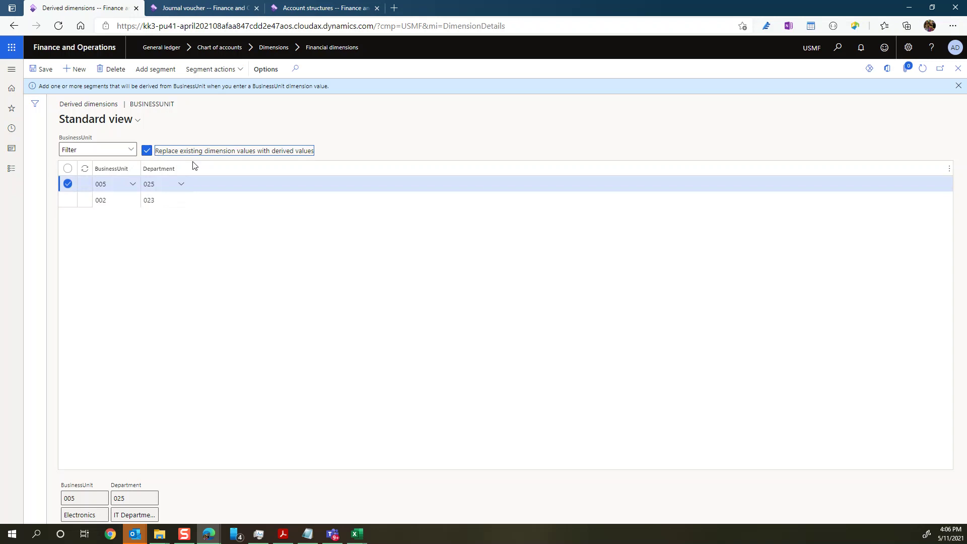
{"action": "left_click", "coordinate": [239, 73]}
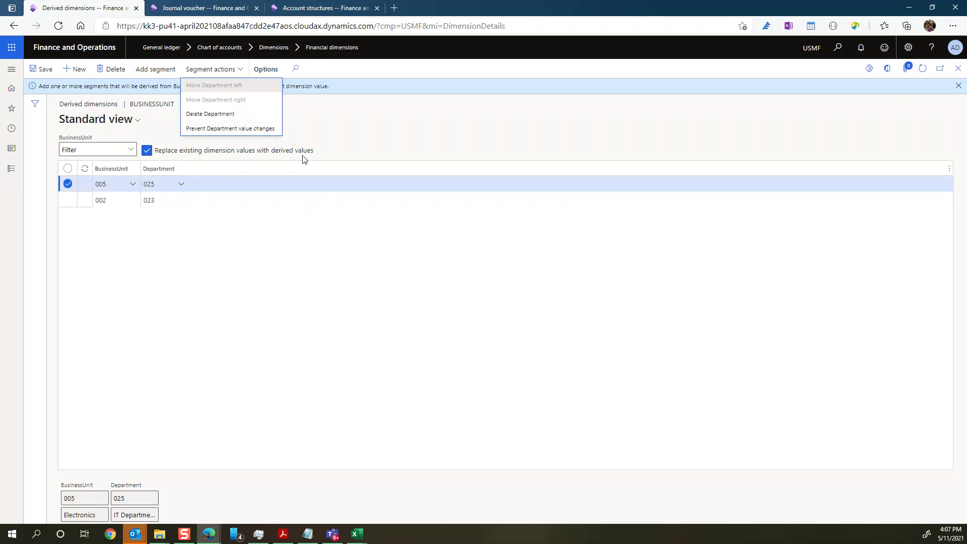
- Set the Department segment to prevent changes and widen its column to show 'Department (prevent changes)'
{"action": "left_click", "coordinate": [82, 169]}
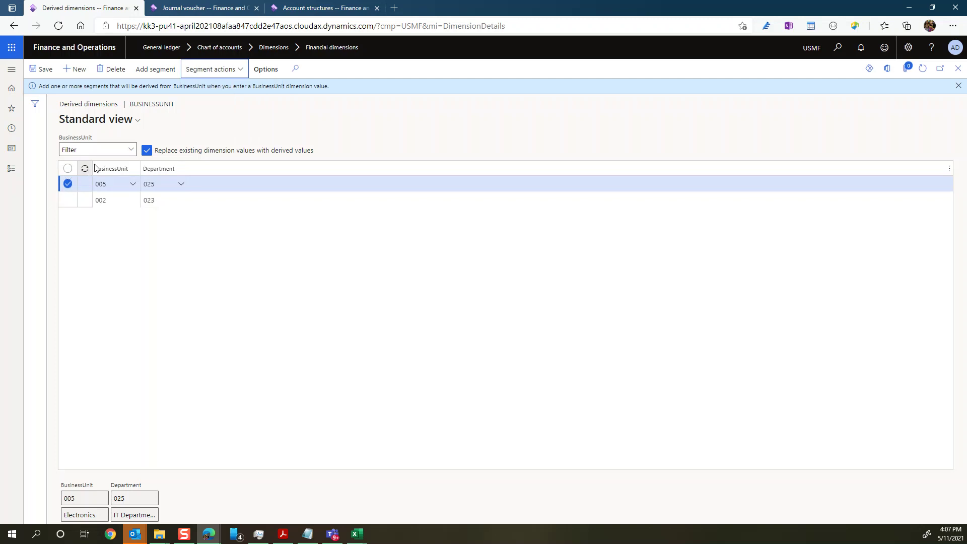
{"action": "left_click", "coordinate": [238, 69]}
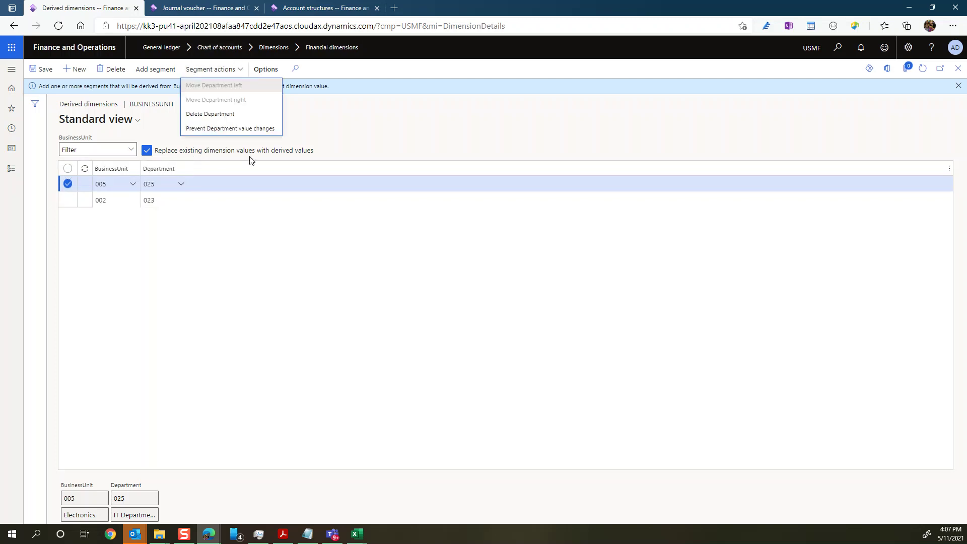
{"action": "left_click", "coordinate": [231, 128]}
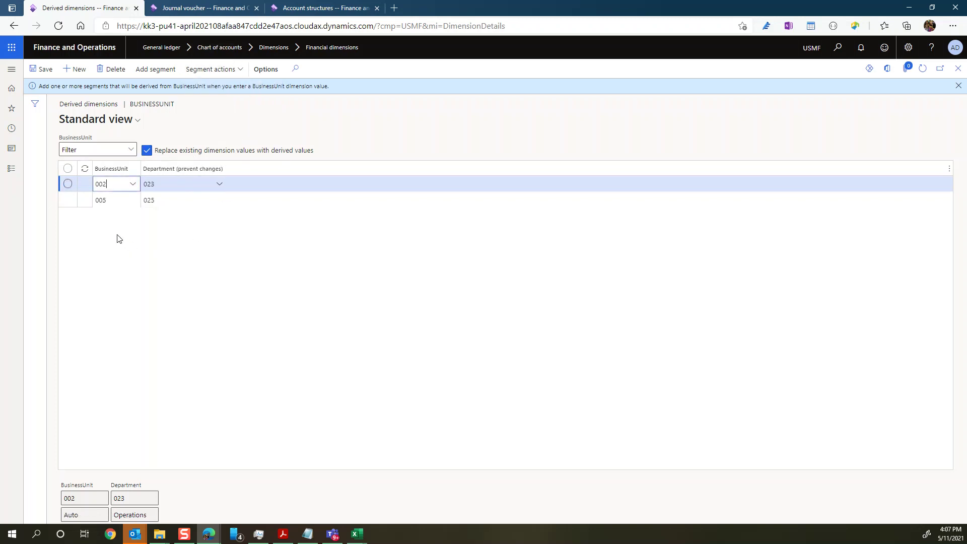
{"action": "left_click_drag", "start_coordinate": [227, 168], "coordinate": [264, 168]}
{"action": "left_click", "coordinate": [172, 182]}
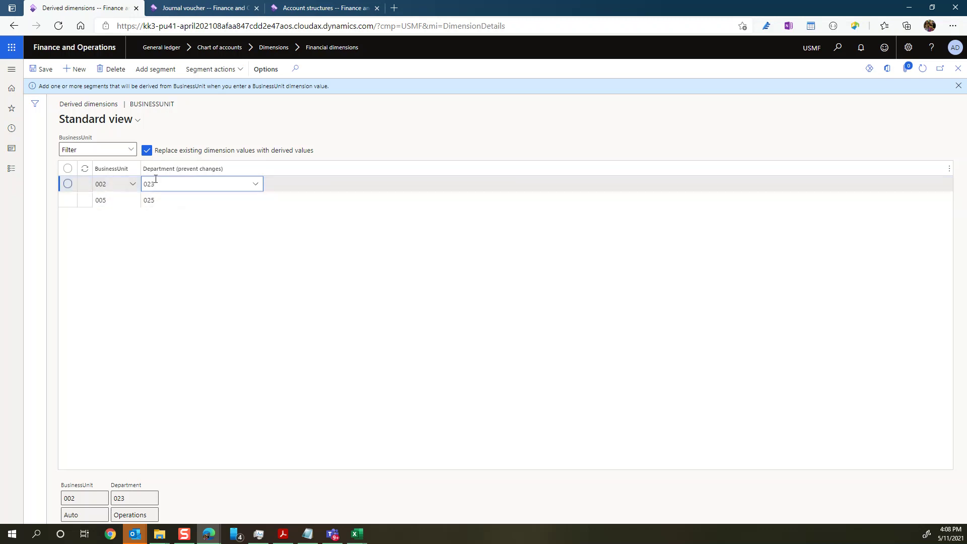
- Close the posted journal voucher and recheck the department derived for business unit 005
{"action": "left_click", "coordinate": [202, 8]}
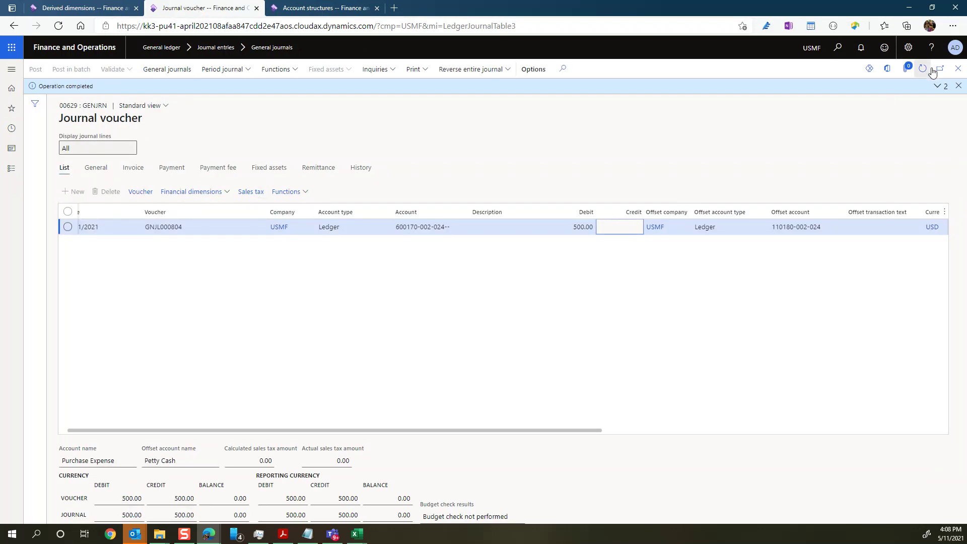
{"action": "left_click", "coordinate": [957, 69]}
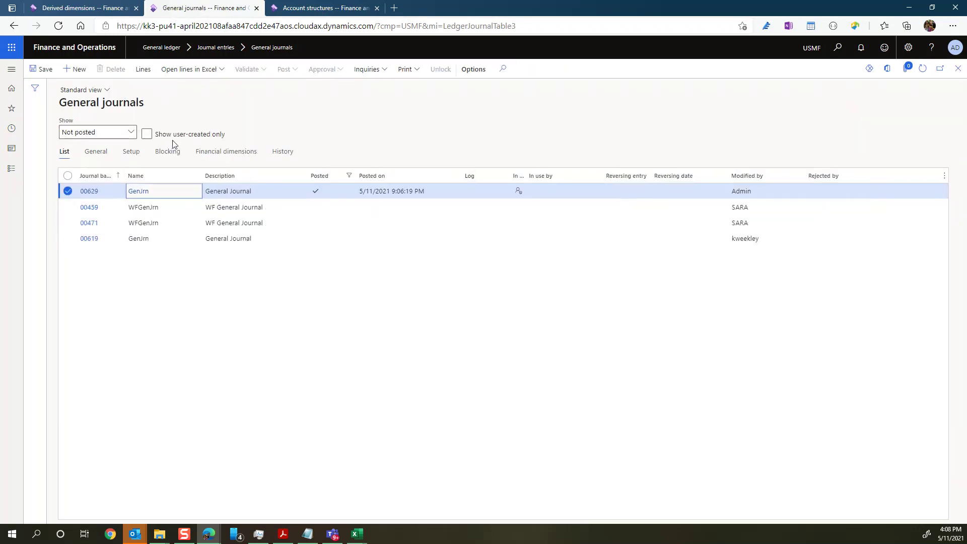
{"action": "left_click", "coordinate": [79, 8]}
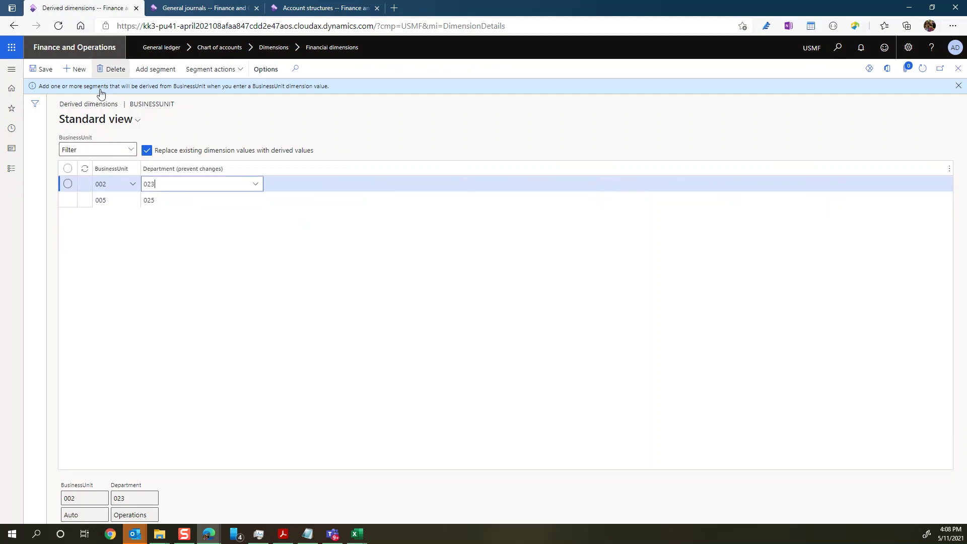
{"action": "left_click", "coordinate": [165, 202]}
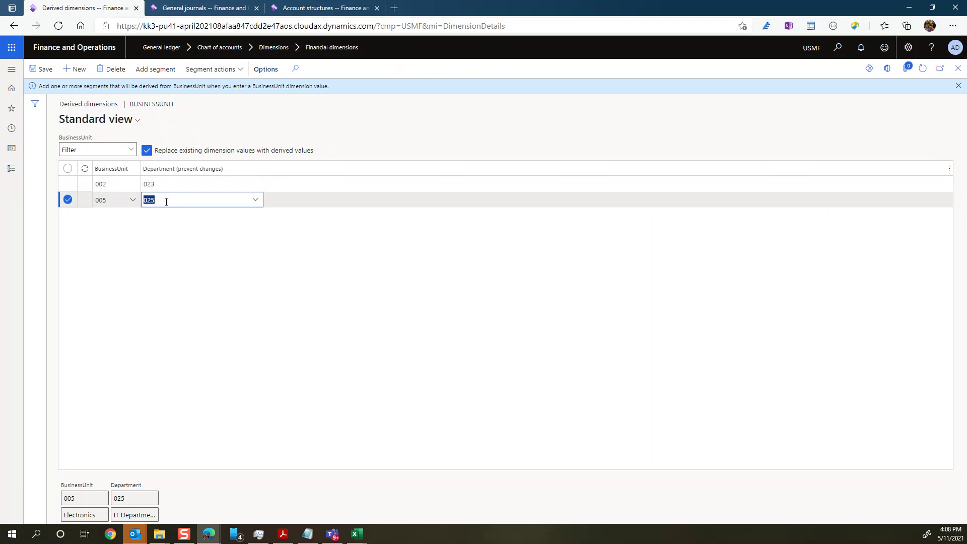
- Create a new general journal batch using the GenJrn journal name
{"action": "left_click", "coordinate": [191, 8]}
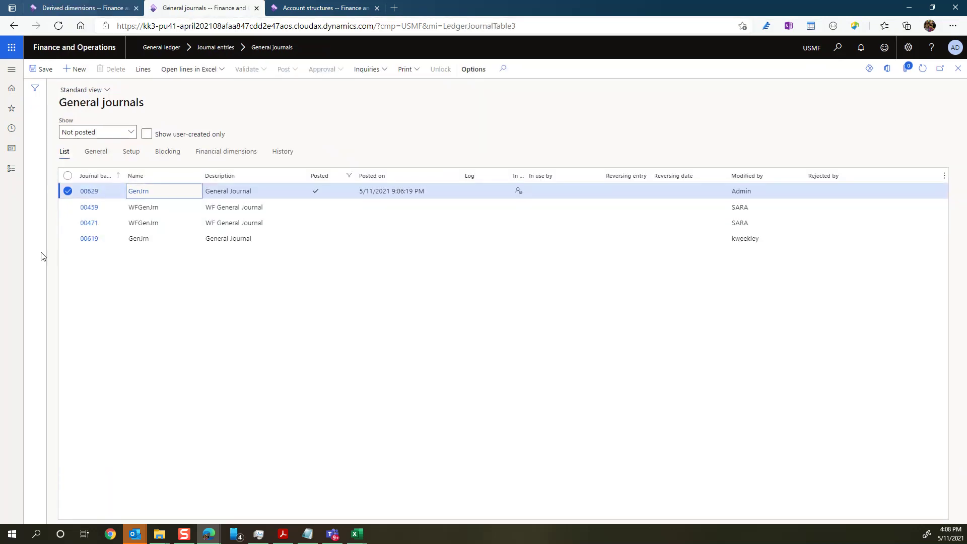
{"action": "left_click", "coordinate": [75, 69]}
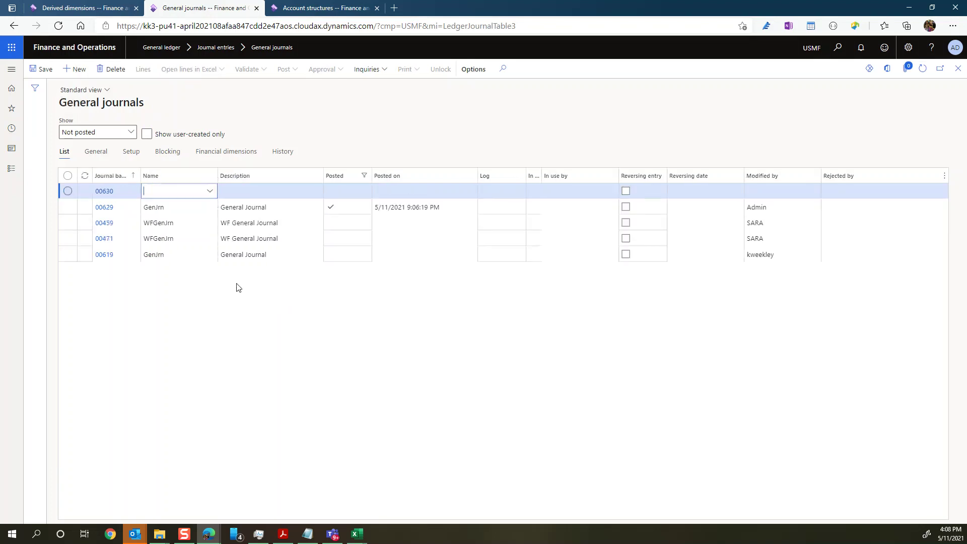
{"action": "left_click", "coordinate": [208, 190]}
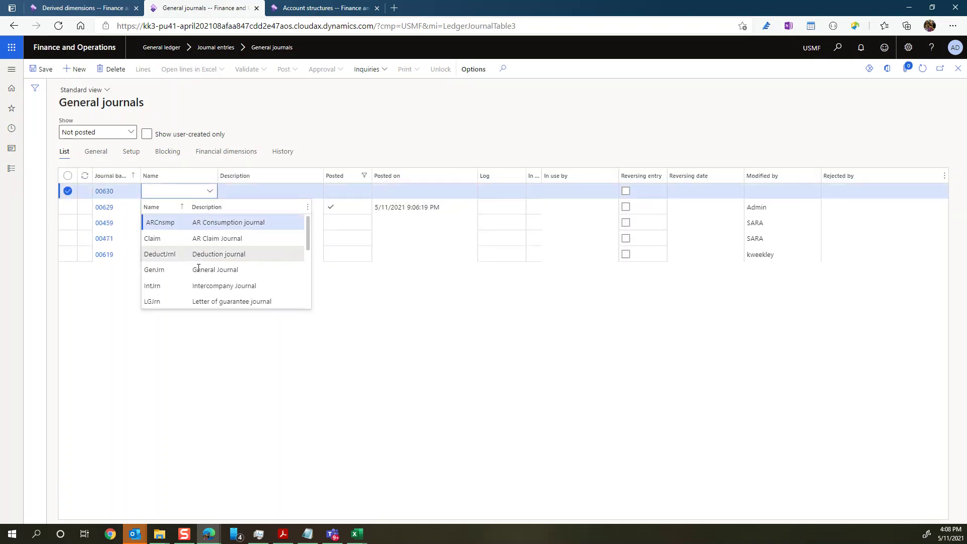
{"action": "left_click", "coordinate": [186, 272]}
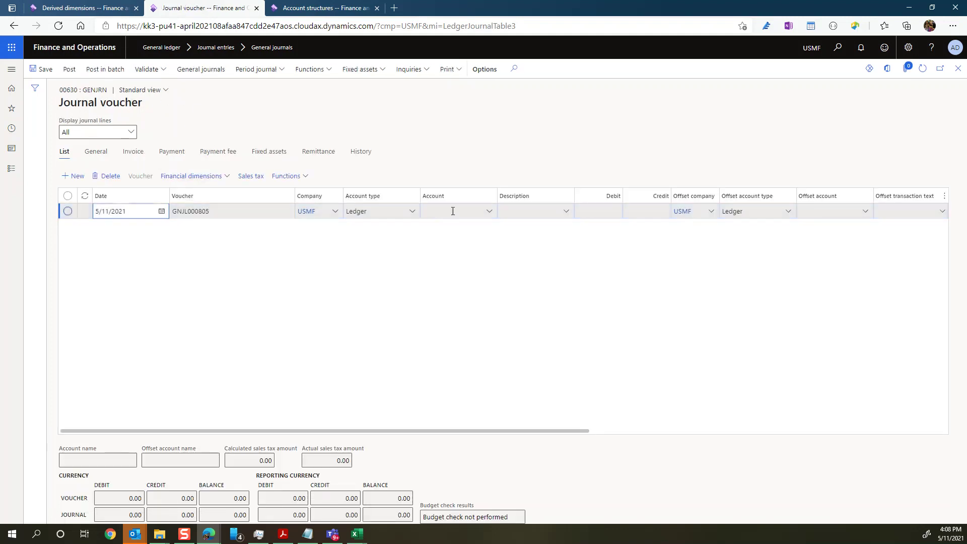
- Set the line account to 600170 Purchase Expense with business unit 005, deriving department 025
{"action": "left_click", "coordinate": [489, 212]}
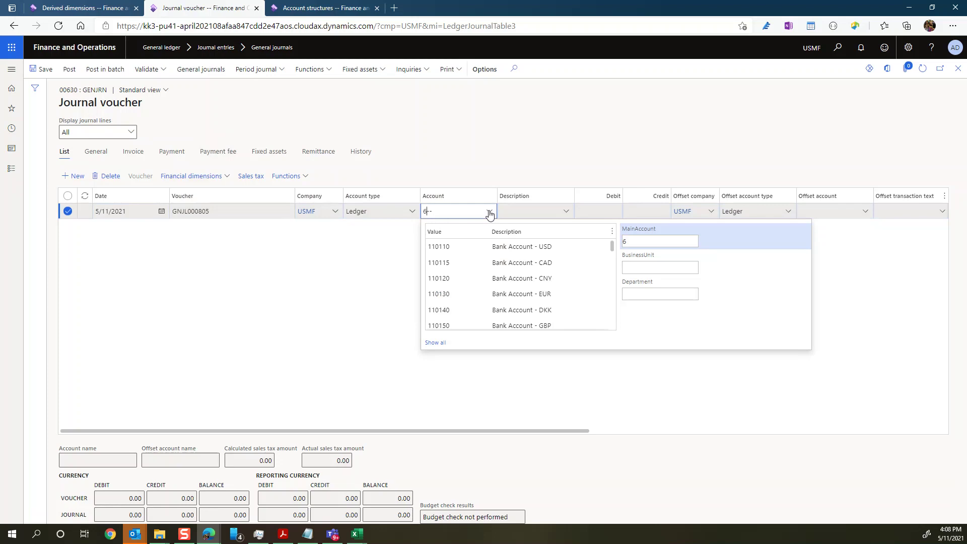
{"action": "left_click", "coordinate": [443, 294]}
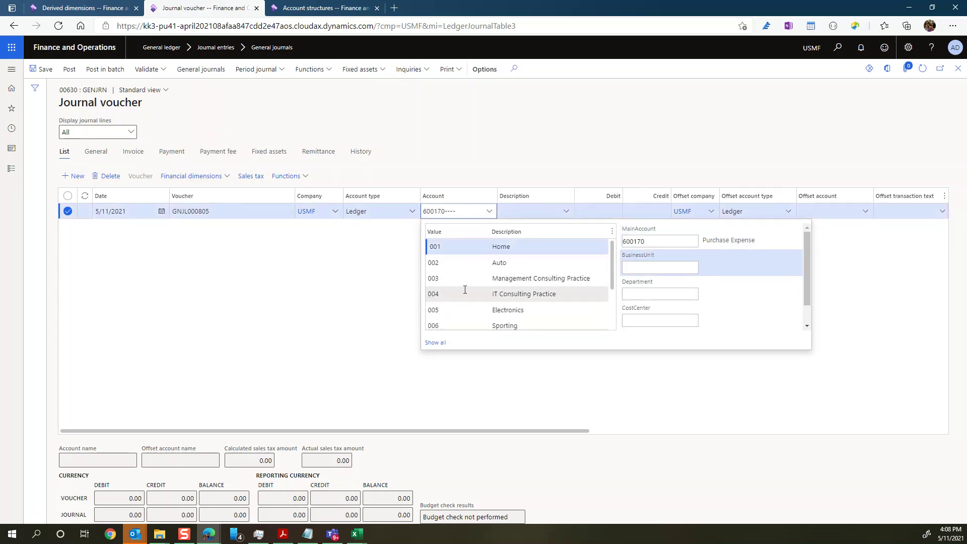
{"action": "scroll", "coordinate": [463, 295], "scroll_direction": "down", "scroll_amount": 1}
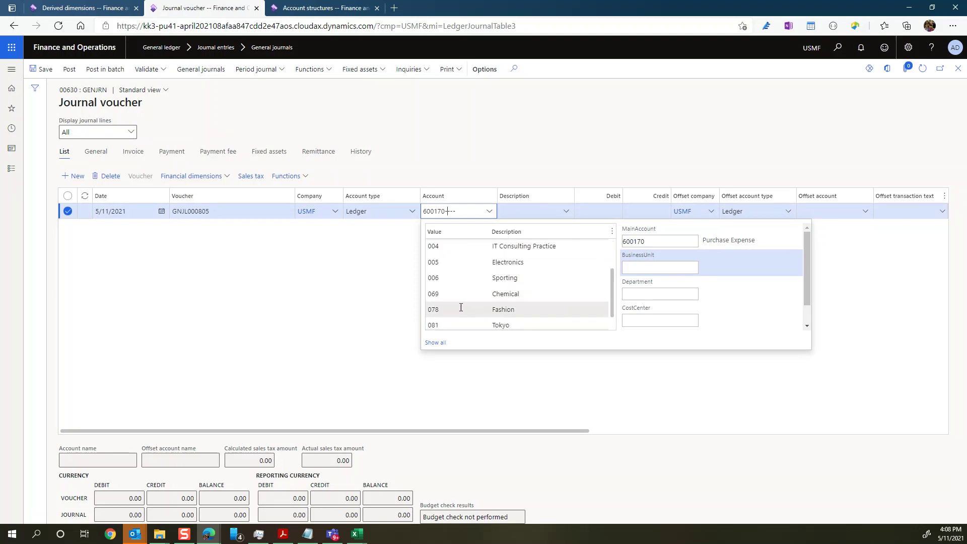
{"action": "left_click", "coordinate": [461, 262]}
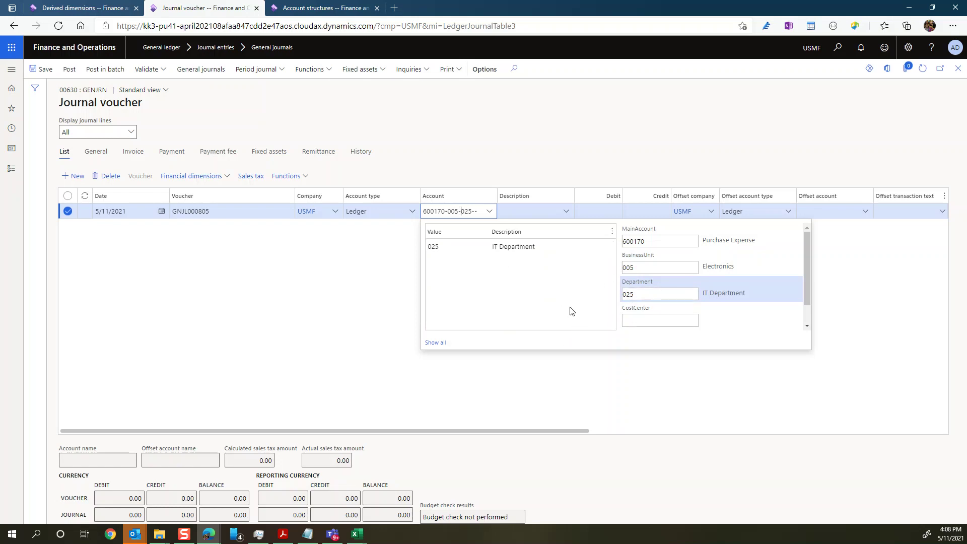
{"action": "key", "text": "Escape"}
- Replace the derived department 025 with 023, triggering the derived-rules warning
{"action": "left_click", "coordinate": [465, 211]}
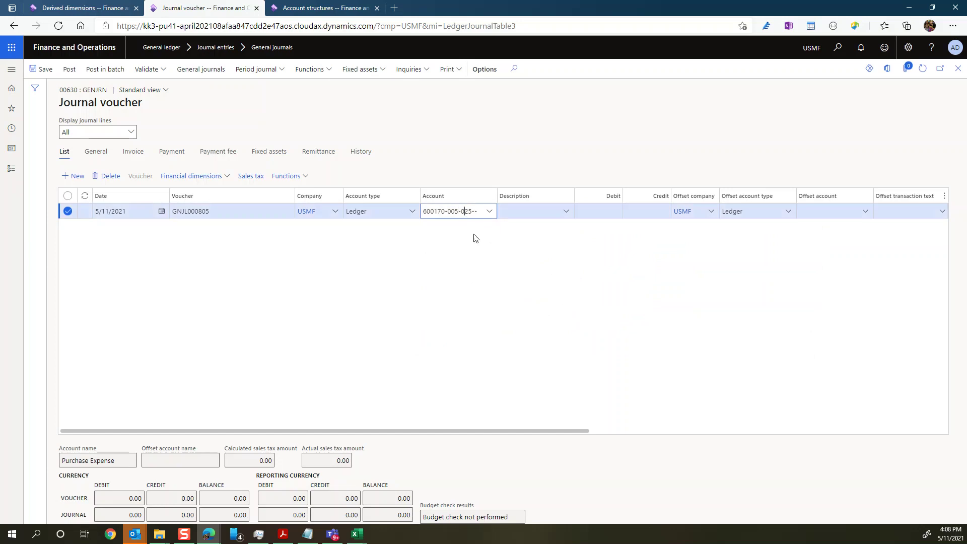
{"action": "left_click", "coordinate": [490, 212]}
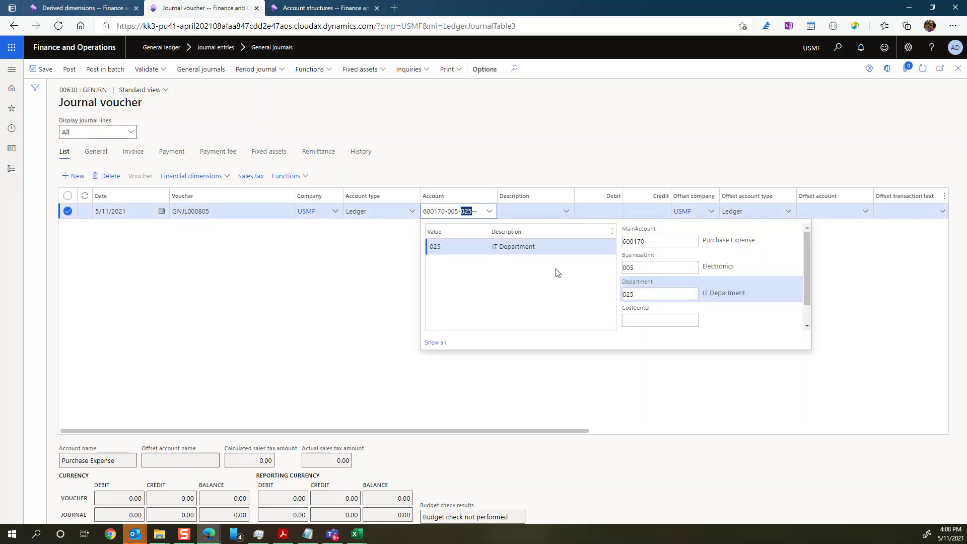
{"action": "left_click", "coordinate": [661, 294]}
{"action": "key", "text": "BackSpace"}
{"action": "key", "text": "BackSpace"}
{"action": "key", "text": "BackSpace"}
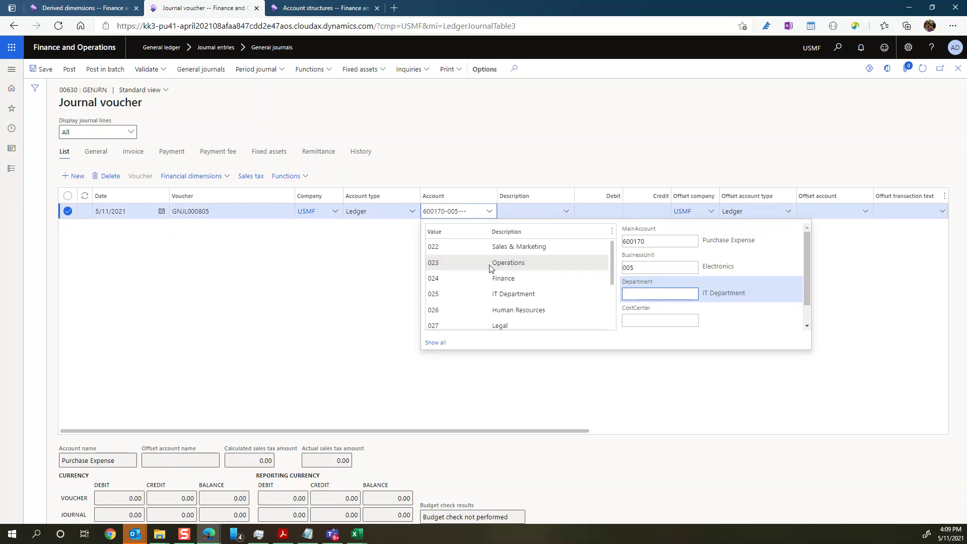
{"action": "left_click", "coordinate": [488, 263]}
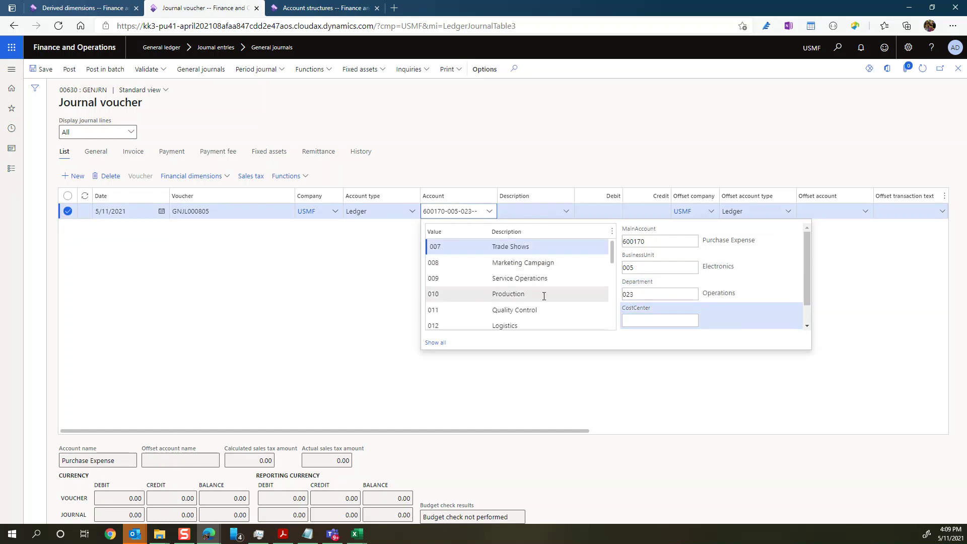
{"action": "key", "text": "Tab"}
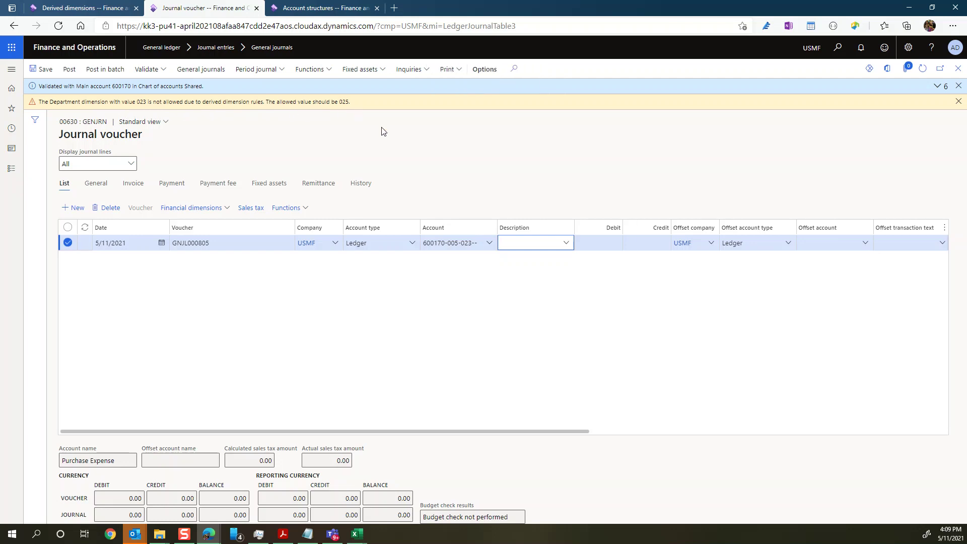
- Restore the enforced department 025 on the line account 600170-005
{"action": "left_click", "coordinate": [476, 247]}
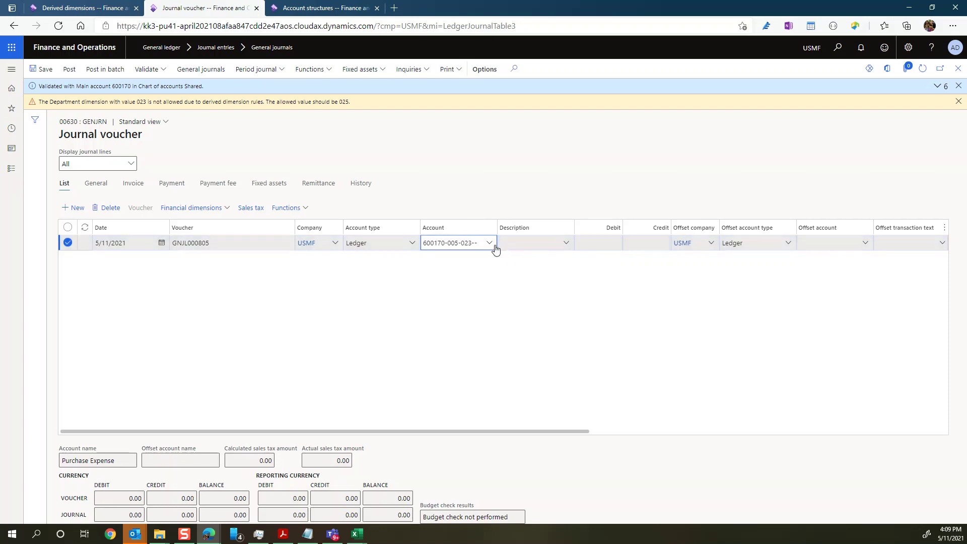
{"action": "left_click", "coordinate": [489, 243]}
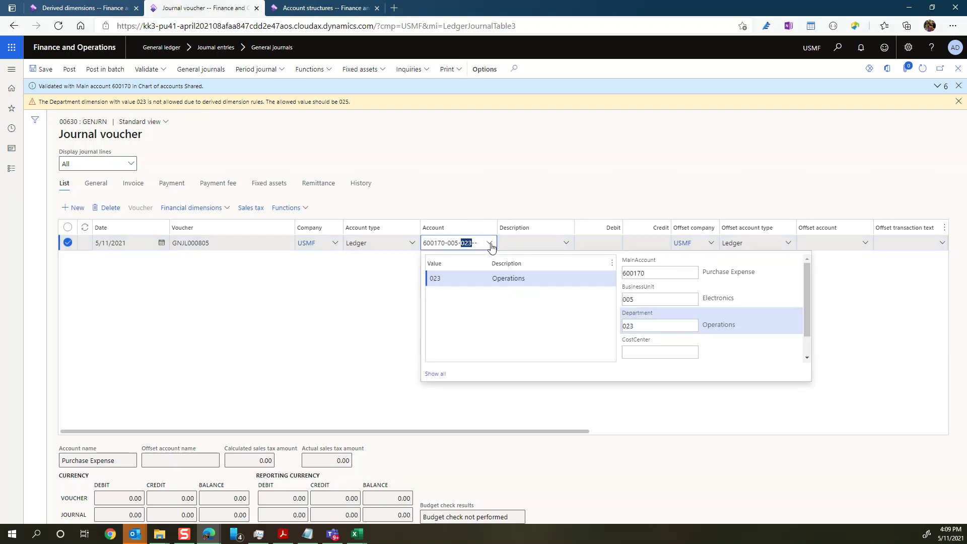
{"action": "left_click", "coordinate": [647, 328]}
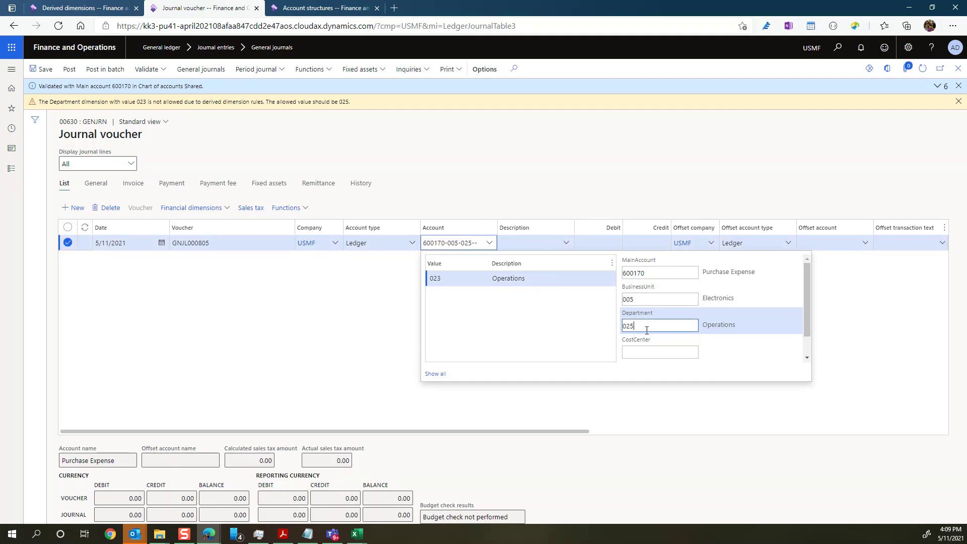
{"action": "key", "text": "Tab"}
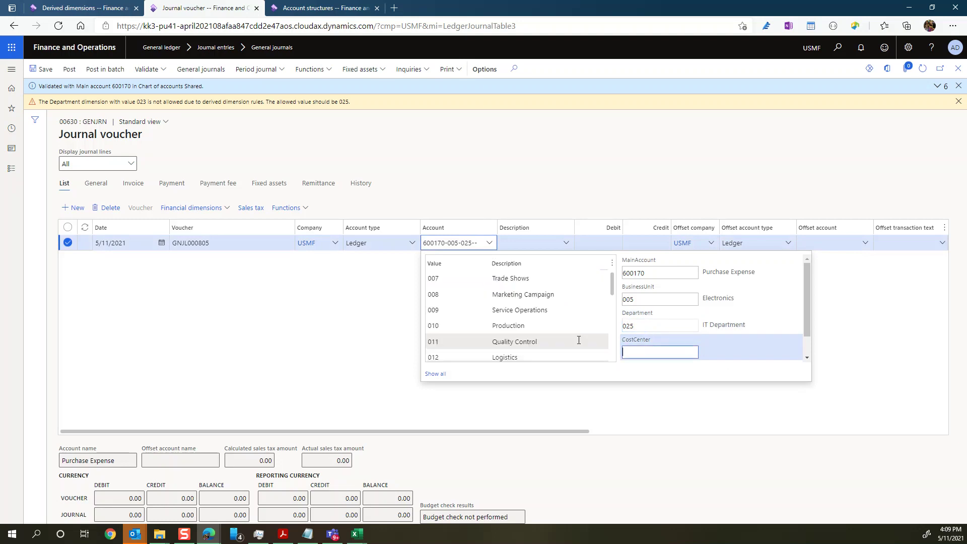
{"action": "left_click", "coordinate": [515, 249]}
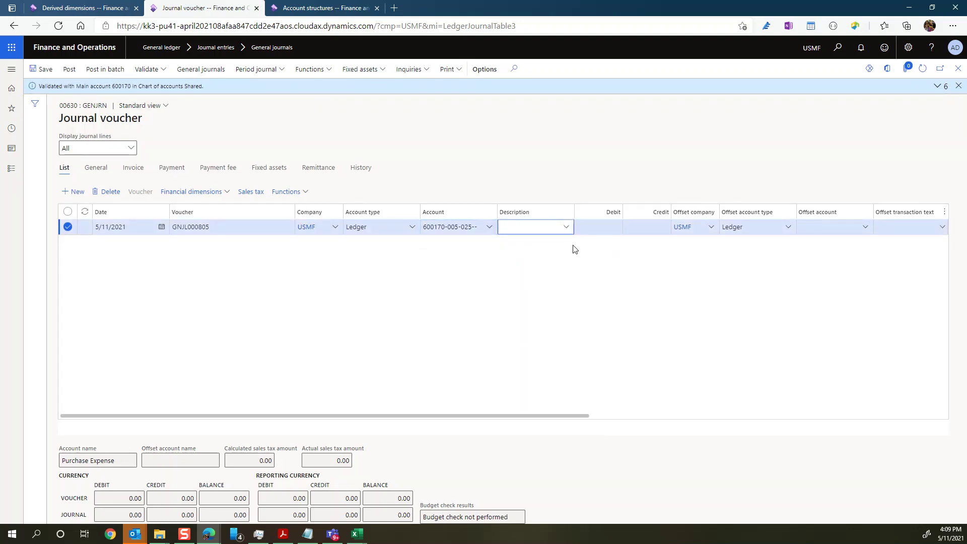
- Set the Ledger offset account to 110180 Petty Cash
{"action": "type", "text": "450-"}
{"action": "key", "text": "Tab"}
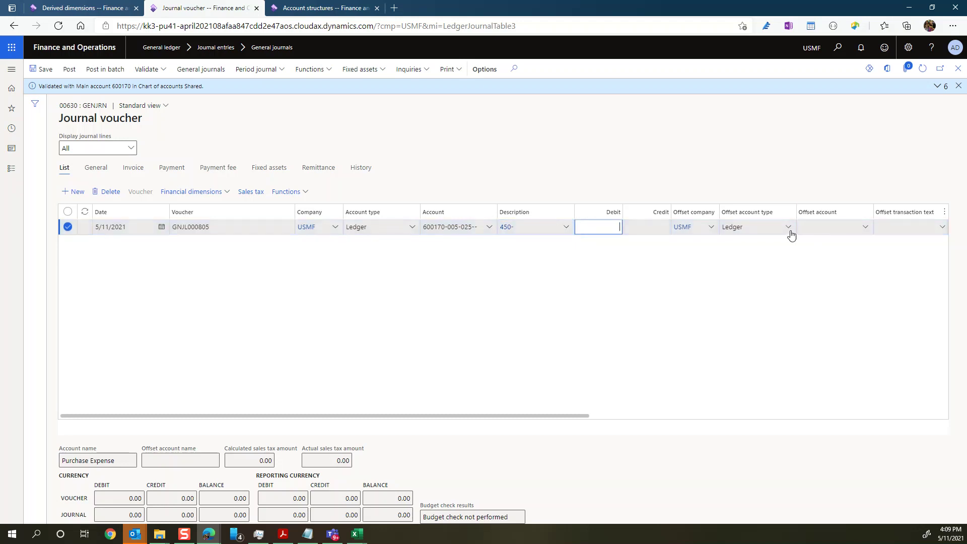
{"action": "left_click", "coordinate": [789, 228]}
{"action": "left_click", "coordinate": [867, 230]}
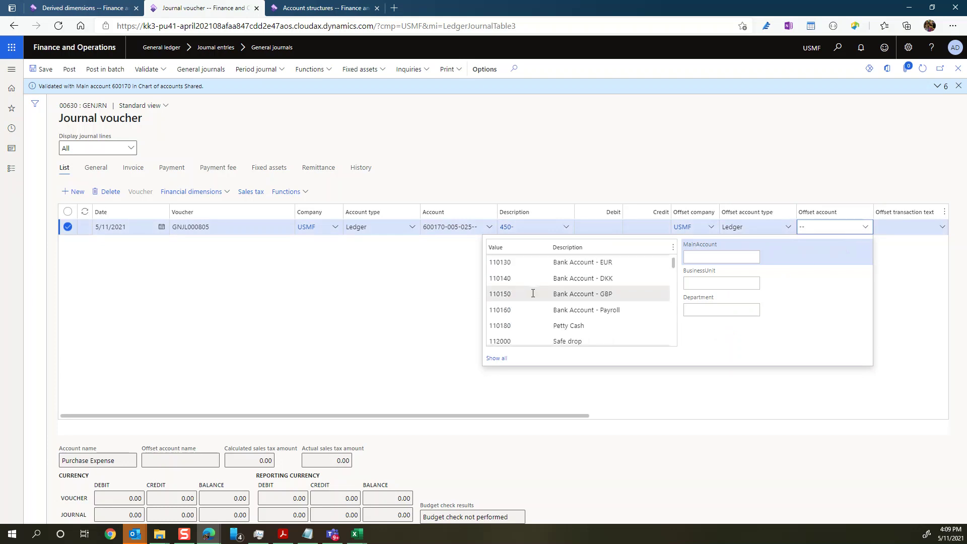
{"action": "left_click", "coordinate": [537, 326]}
{"action": "key", "text": "Tab"}
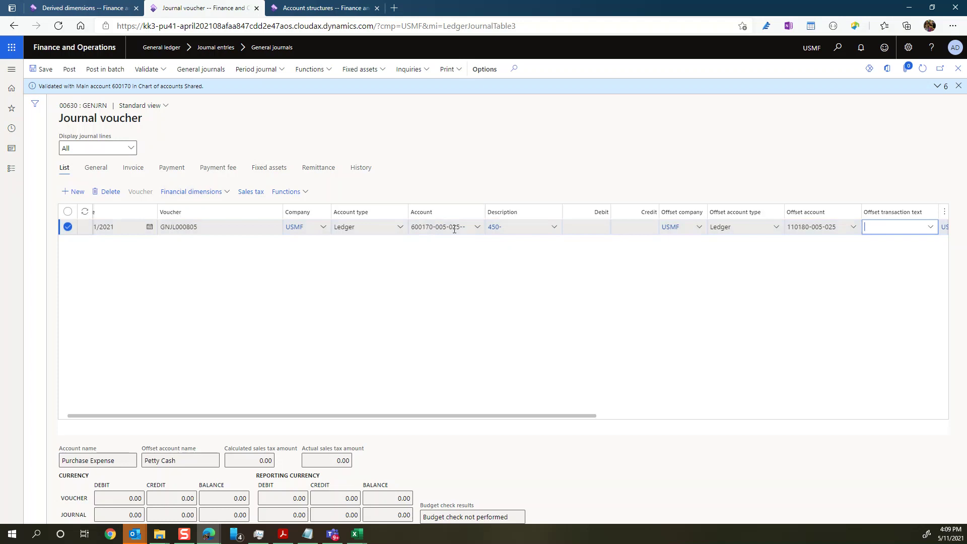
- Clear the stray description, enter a 450 debit, and post the journal
{"action": "left_click", "coordinate": [517, 225]}
{"action": "key", "text": "BackSpace"}
{"action": "key", "text": "BackSpace"}
{"action": "key", "text": "BackSpace"}
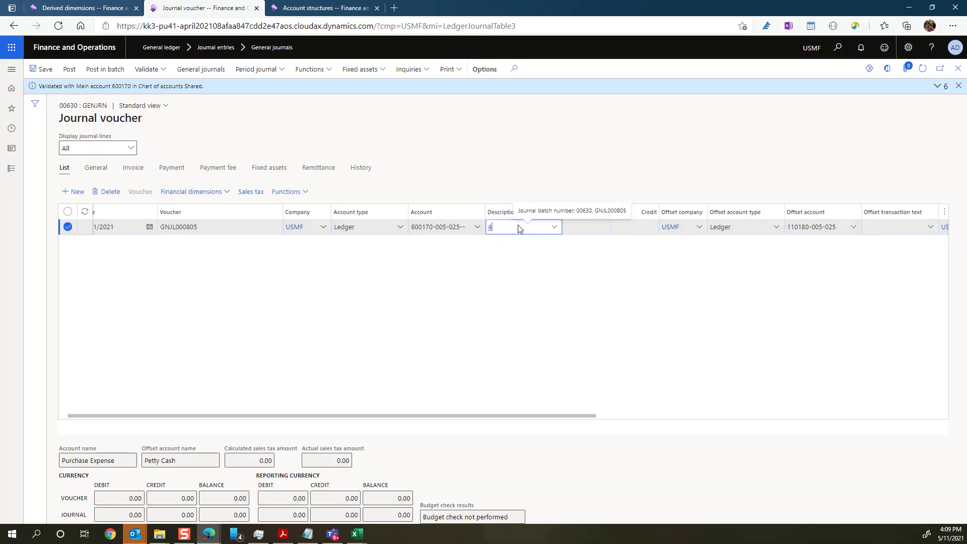
{"action": "key", "text": "Tab"}
{"action": "type", "text": "450"}
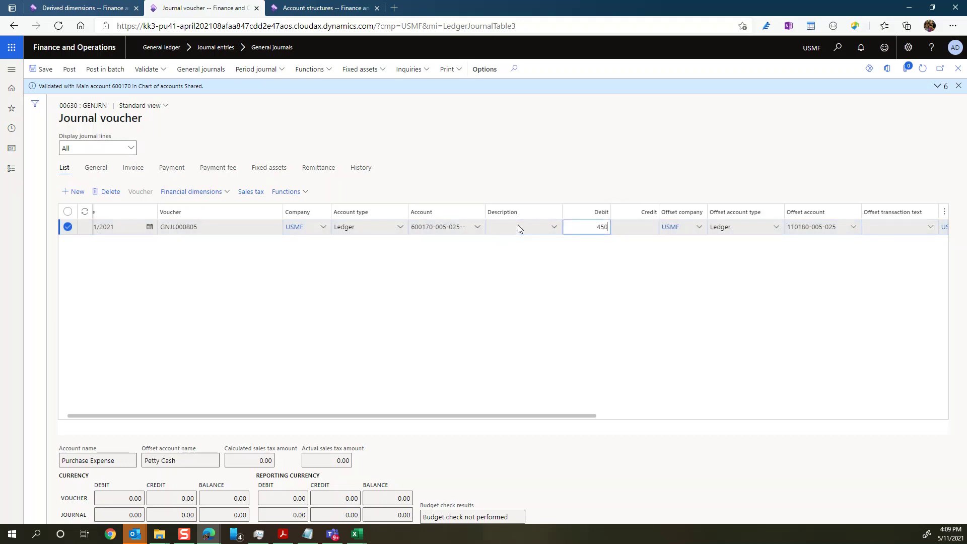
{"action": "key", "text": "Tab"}
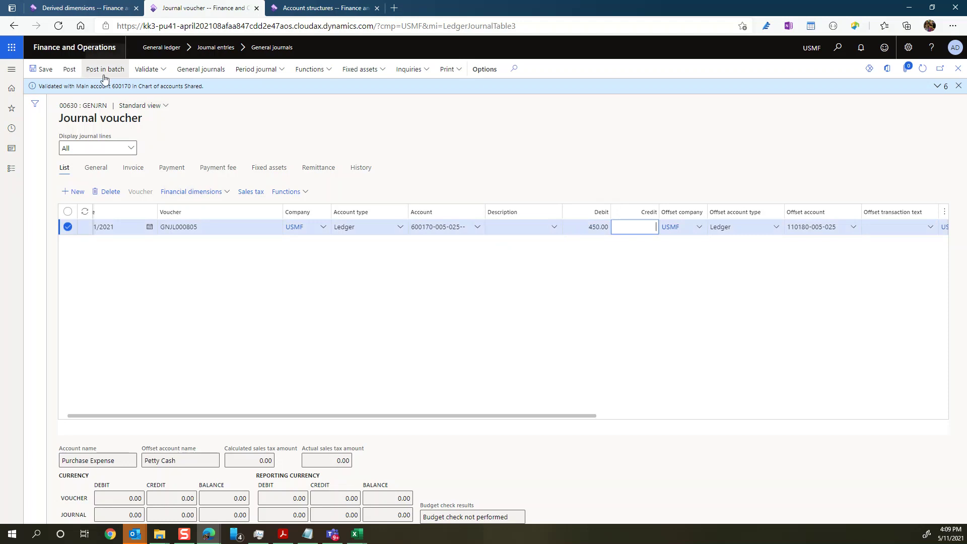
{"action": "left_click", "coordinate": [70, 70]}
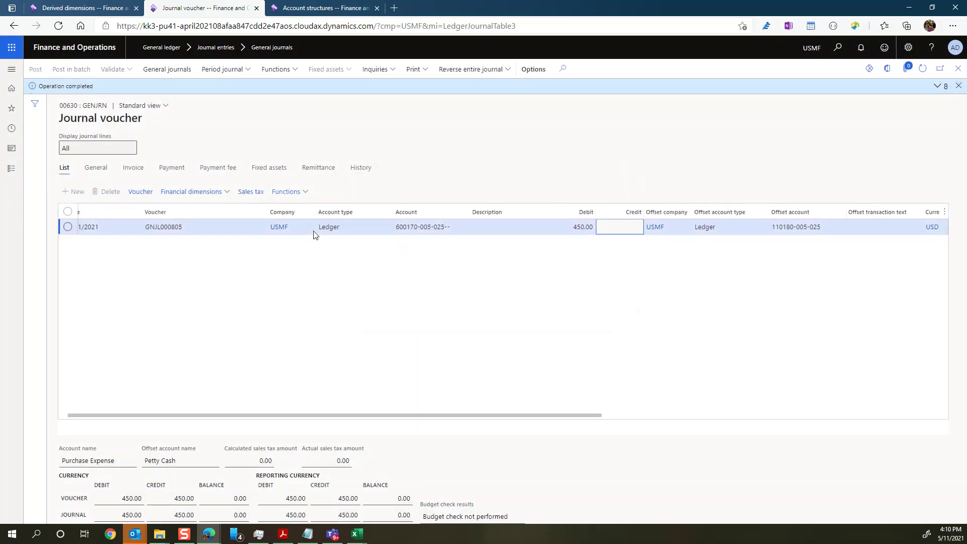
- Back in derived dimensions setup, review business unit 002 (department 023) and 005 (department 025)
{"action": "left_click", "coordinate": [55, 10]}
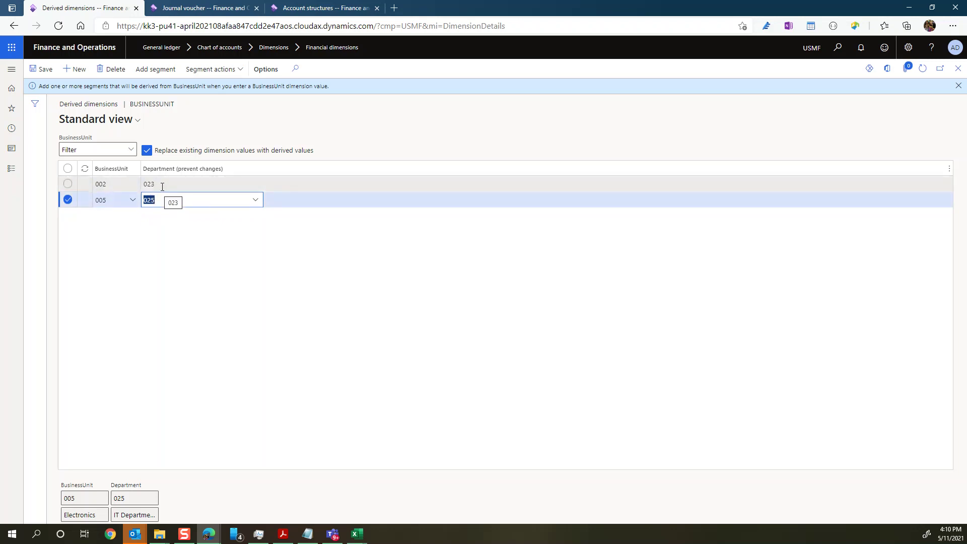
{"action": "left_click", "coordinate": [162, 186]}
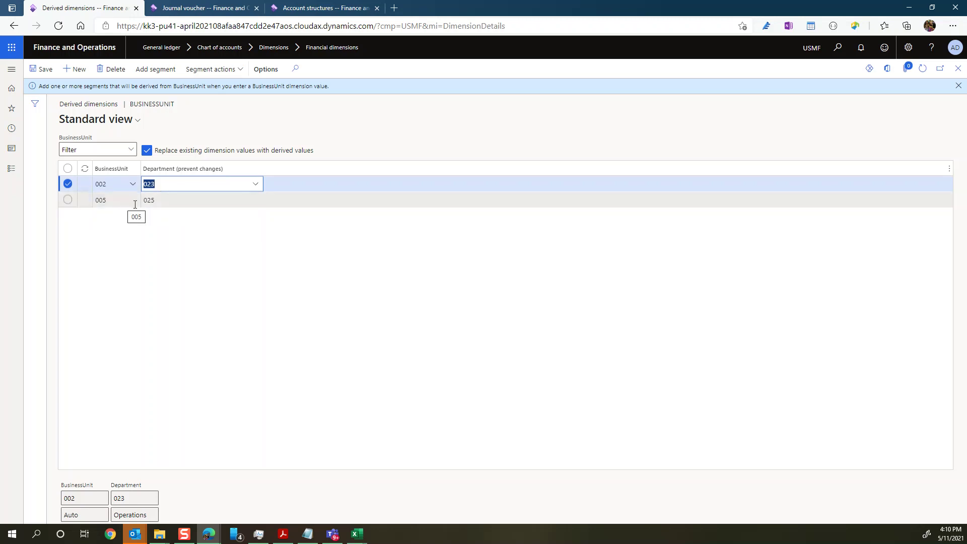
{"action": "left_click", "coordinate": [181, 200]}
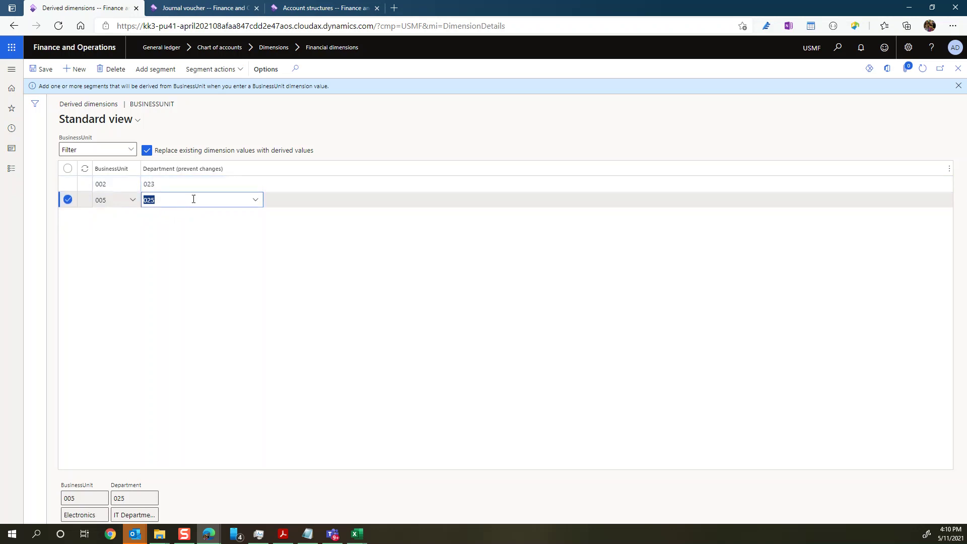